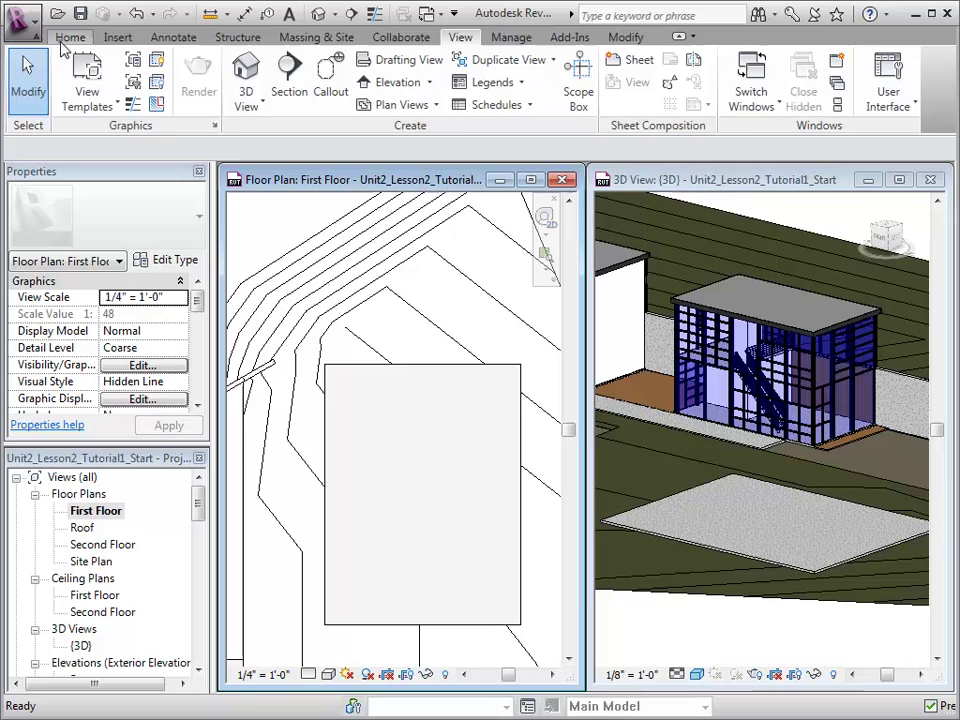
Draw joined Generic 6" walls: 40'-6" up the slab's left side, then 26'-0" across the top.
{"action": "left_click", "coordinate": [66, 38]}
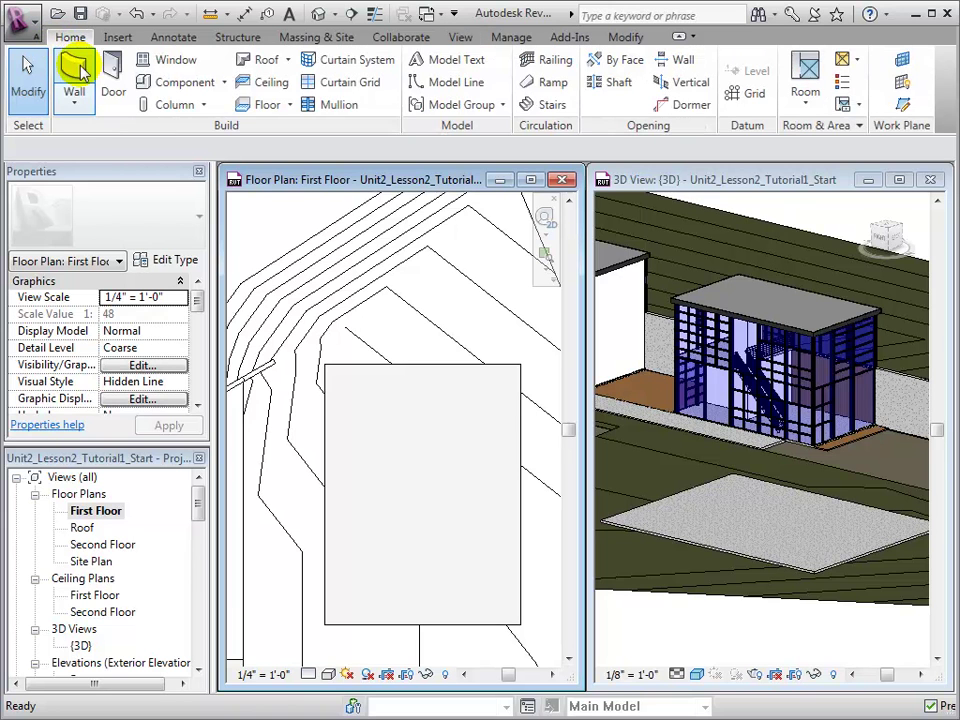
{"action": "left_click", "coordinate": [86, 78]}
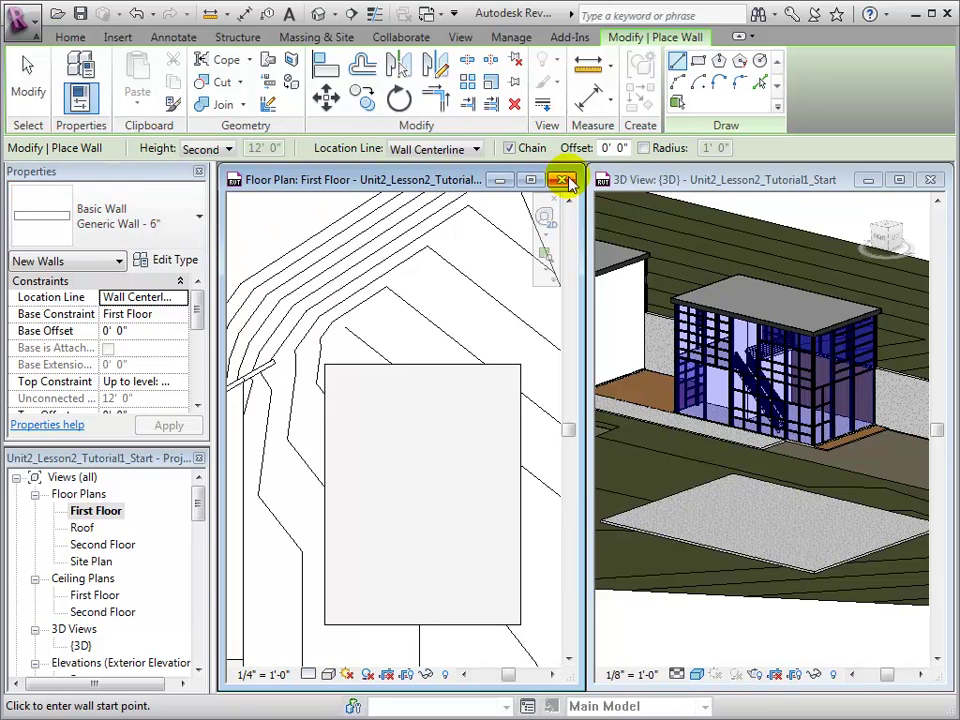
{"action": "left_click", "coordinate": [348, 597]}
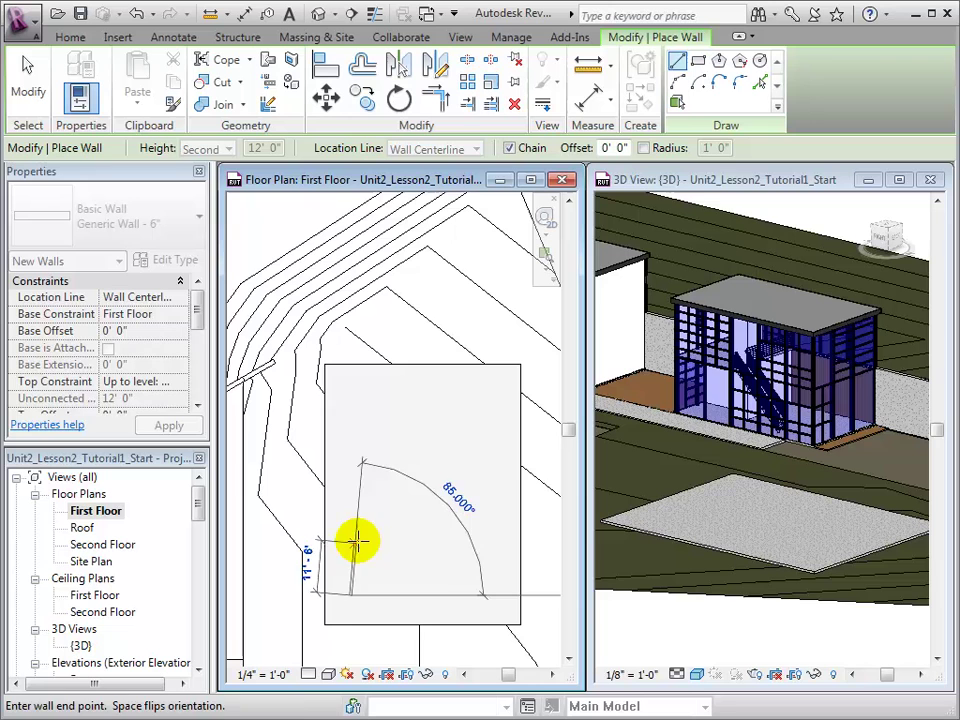
{"action": "left_click", "coordinate": [356, 408]}
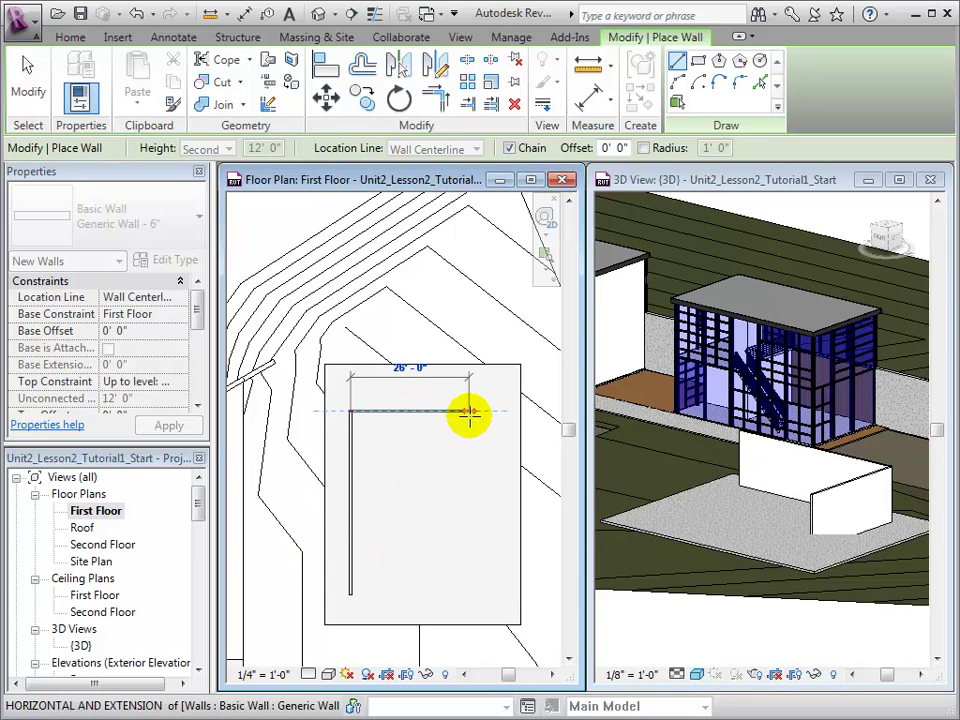
{"action": "left_click", "coordinate": [468, 412]}
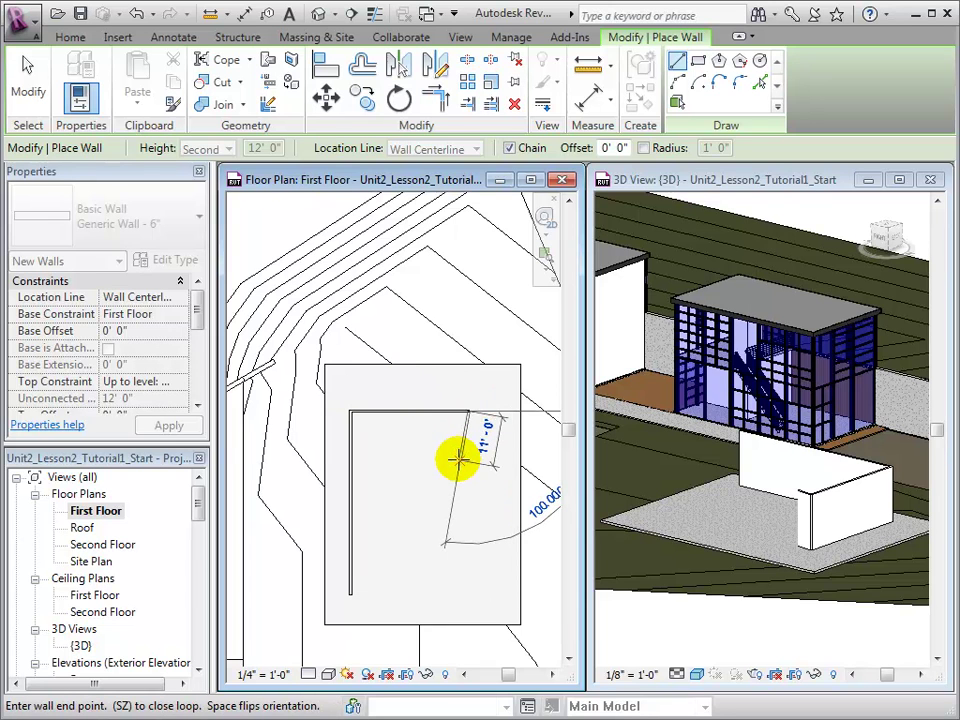
{"action": "key", "text": "Escape"}
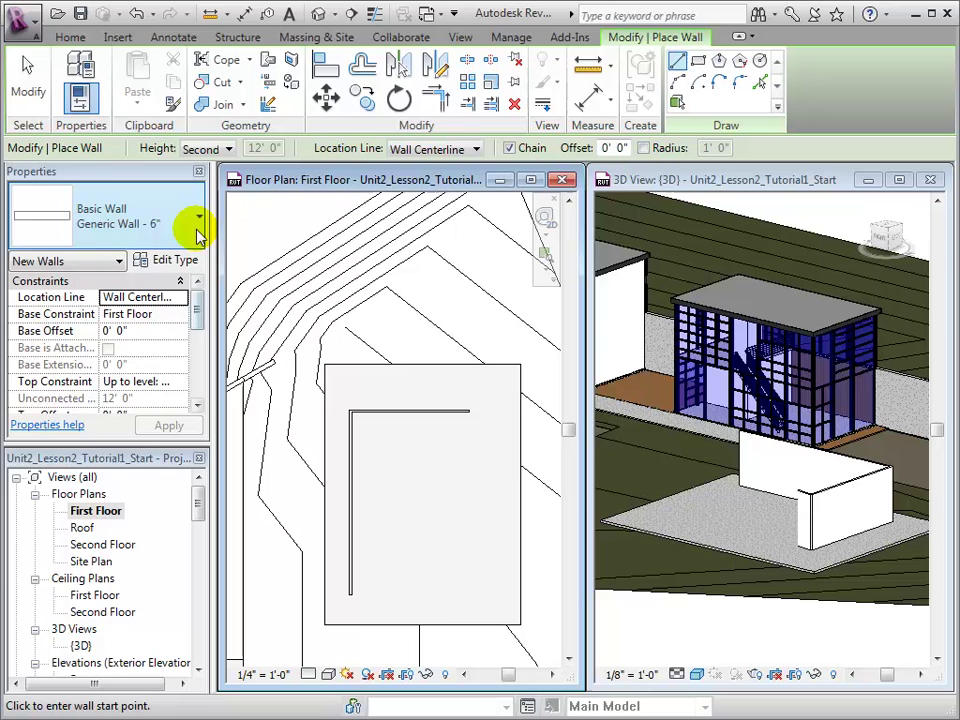
Switch the wall type to Curtain Wall and draw it down the right side and across the bottom.
{"action": "left_click", "coordinate": [198, 220]}
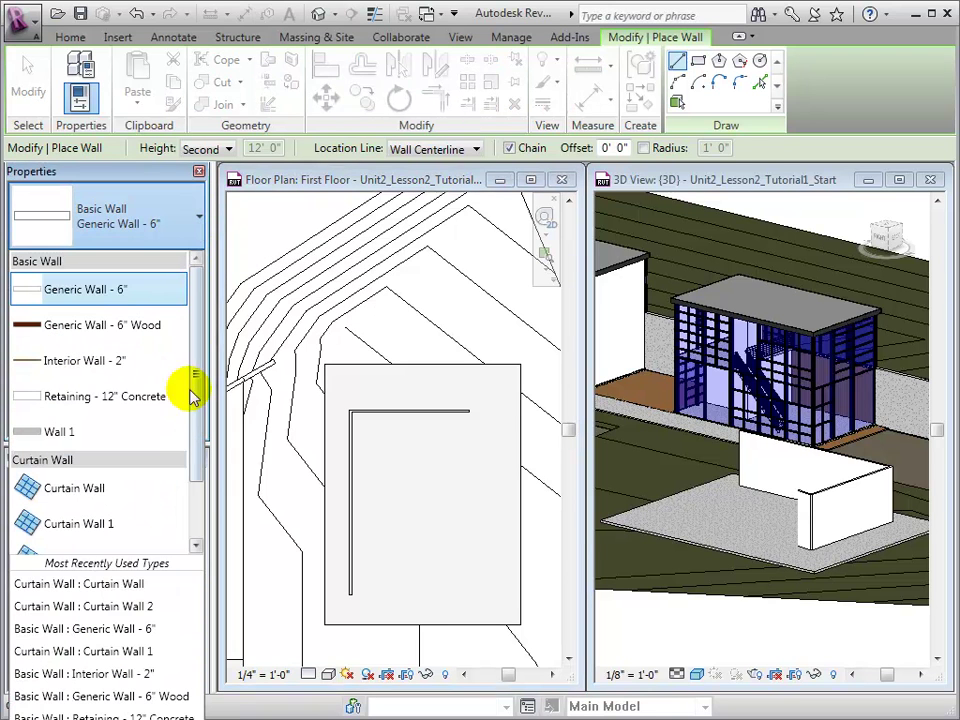
{"action": "left_click", "coordinate": [175, 488]}
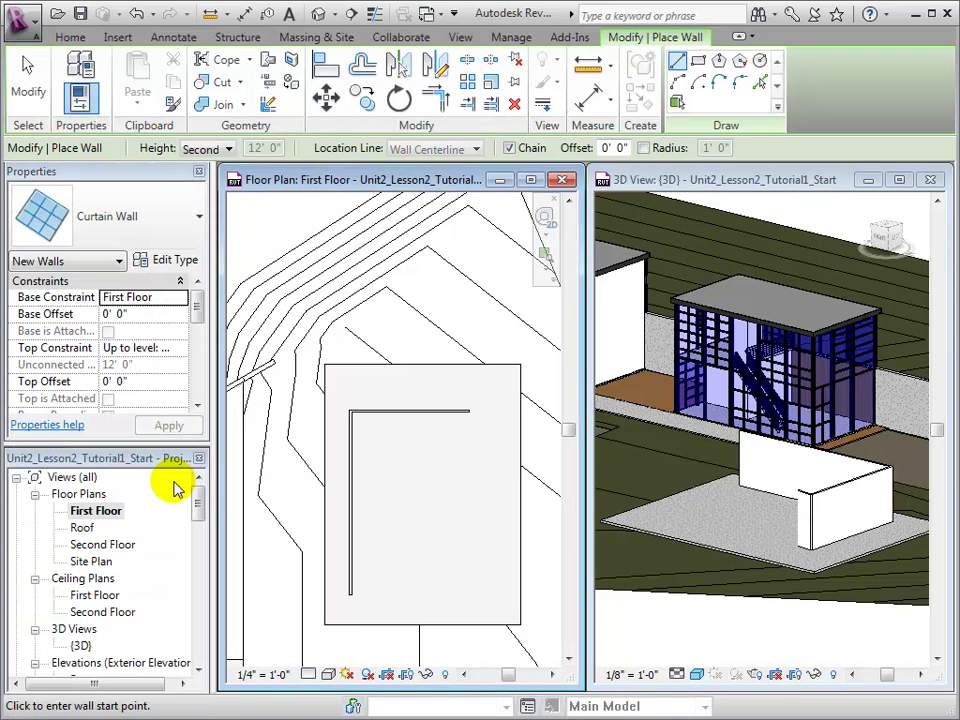
{"action": "left_click", "coordinate": [470, 410]}
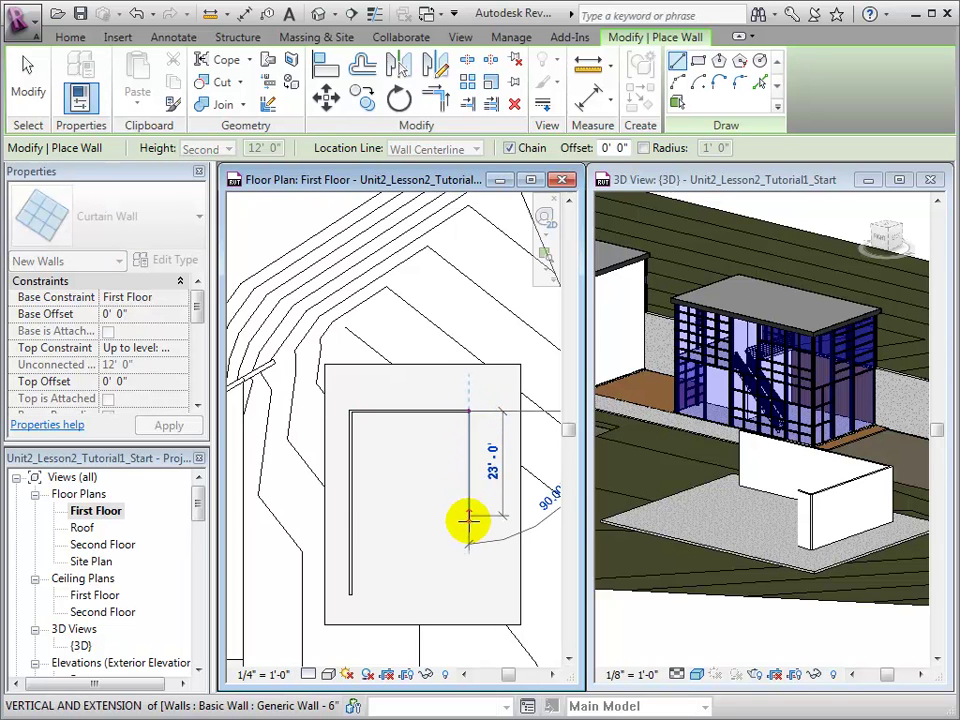
{"action": "left_click", "coordinate": [469, 596]}
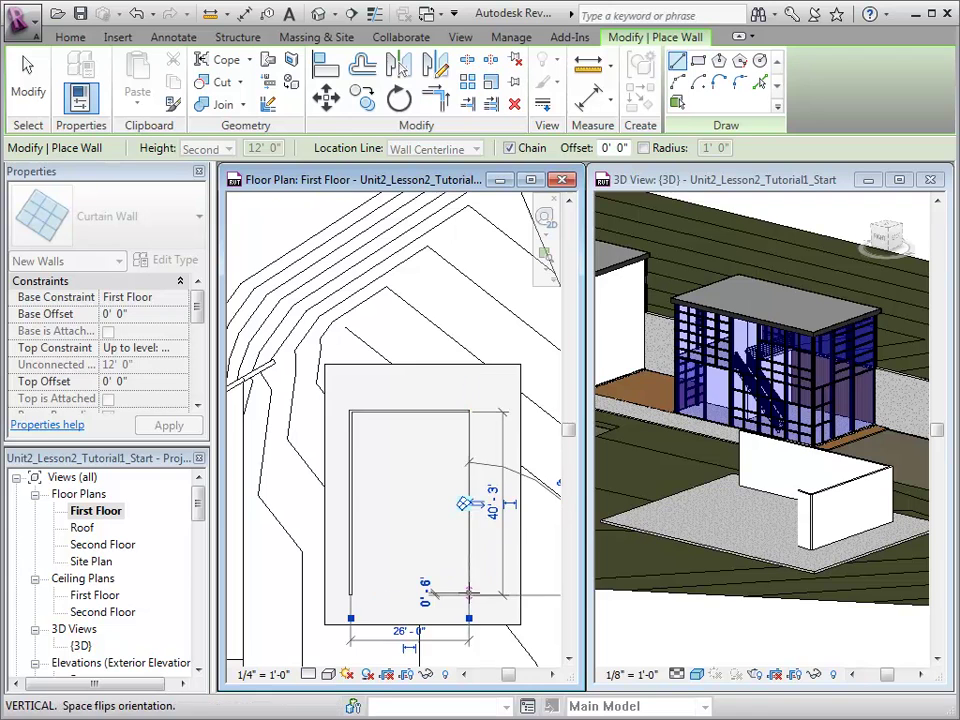
{"action": "left_click", "coordinate": [350, 595]}
{"action": "left_click", "coordinate": [350, 596]}
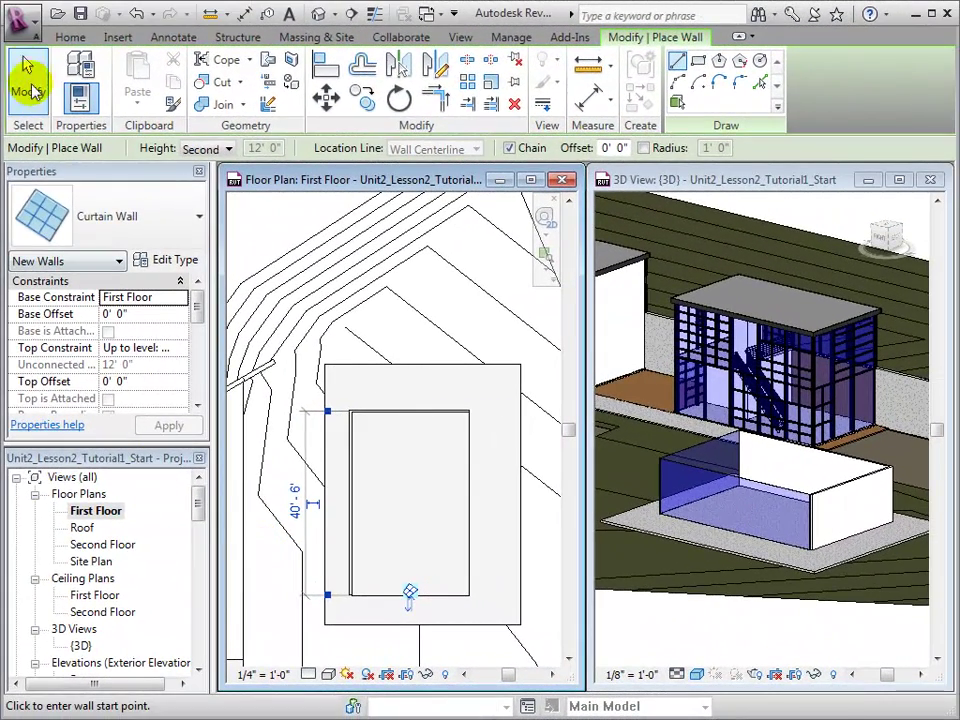
Change the top and the left generic walls to the Curtain Wall type.
{"action": "left_click", "coordinate": [28, 72]}
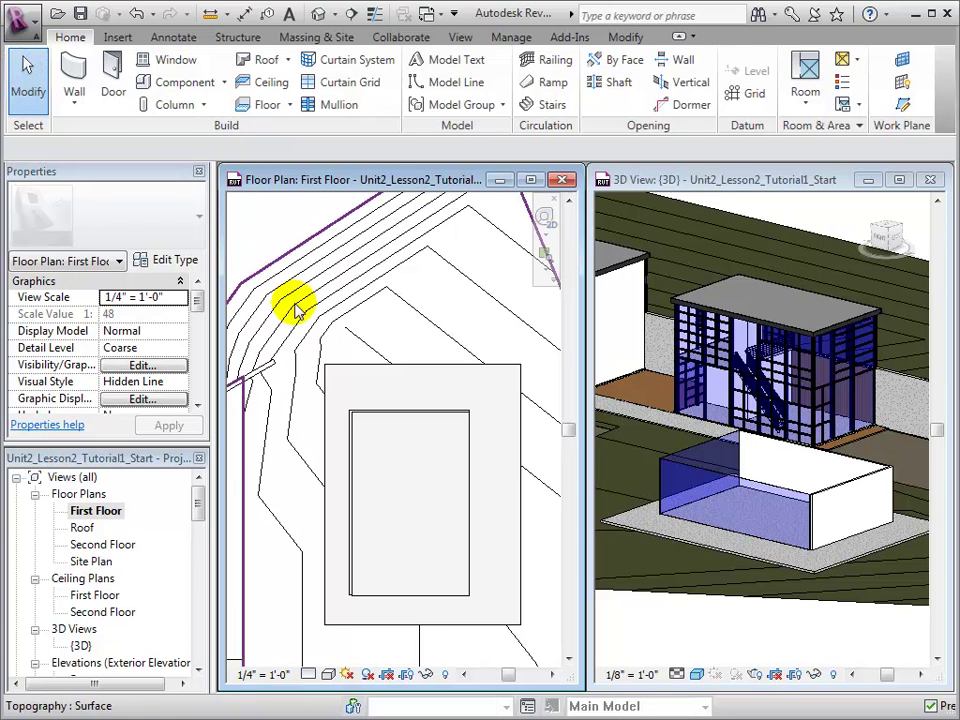
{"action": "left_click", "coordinate": [408, 425]}
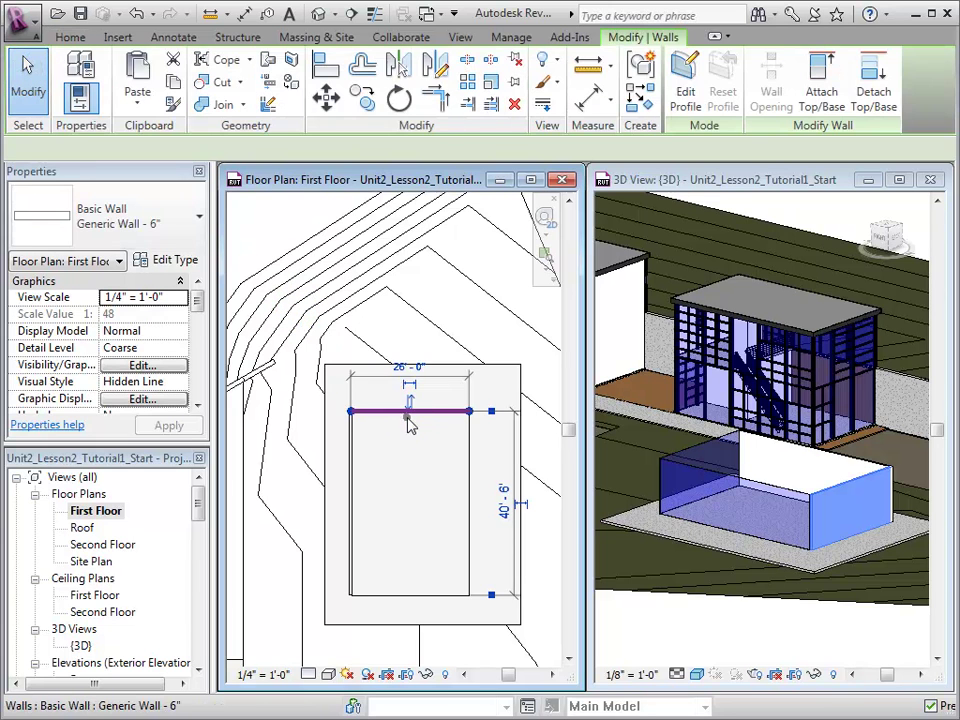
{"action": "left_click", "coordinate": [198, 214]}
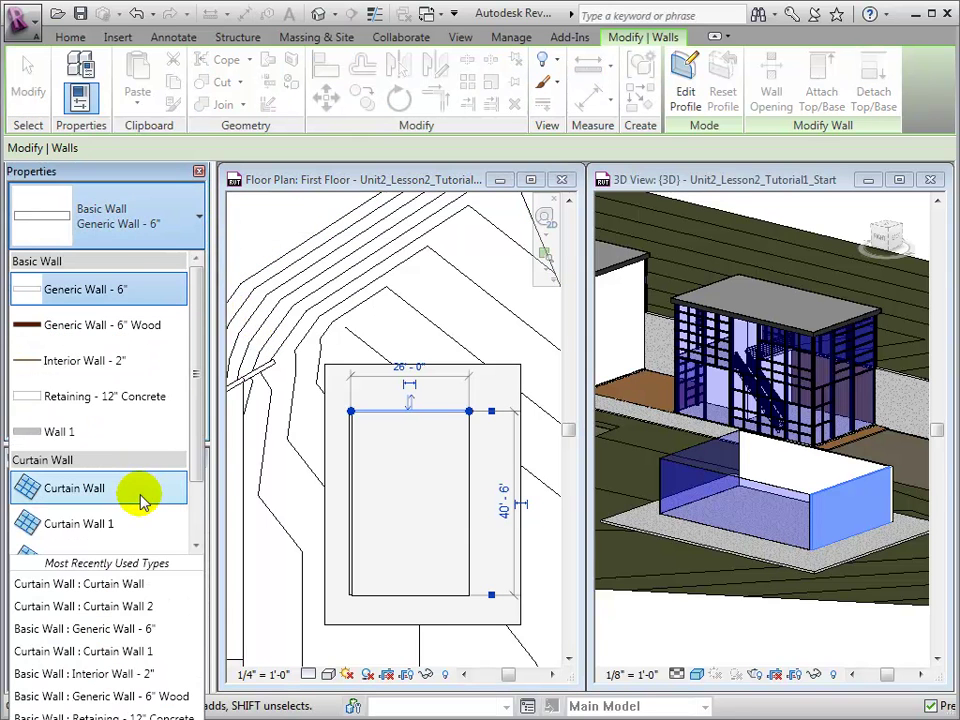
{"action": "left_click", "coordinate": [141, 498]}
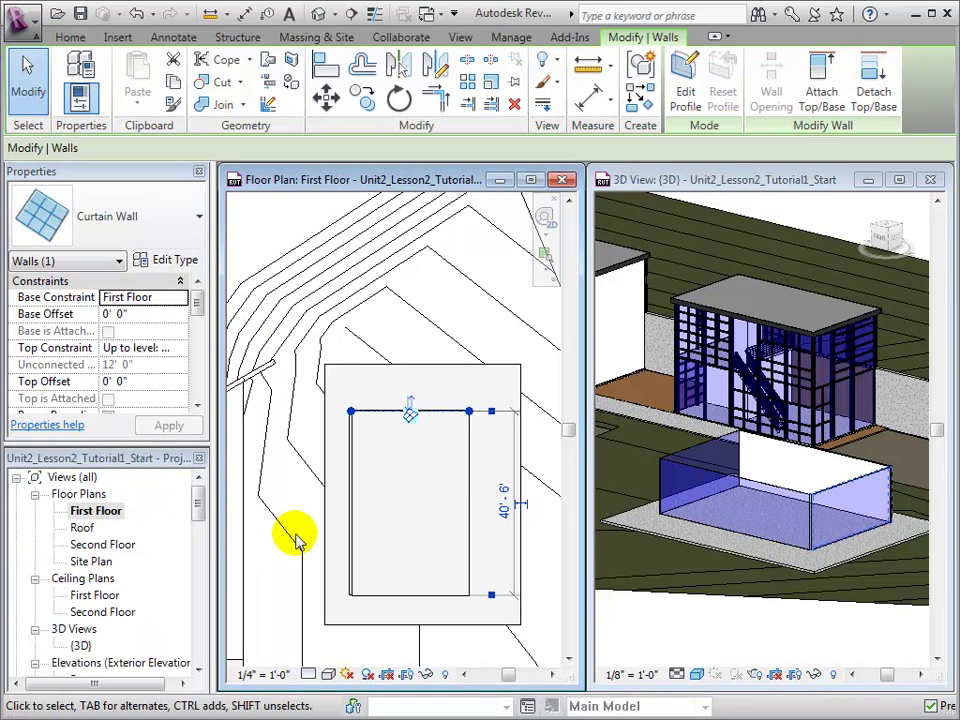
{"action": "left_click", "coordinate": [350, 522]}
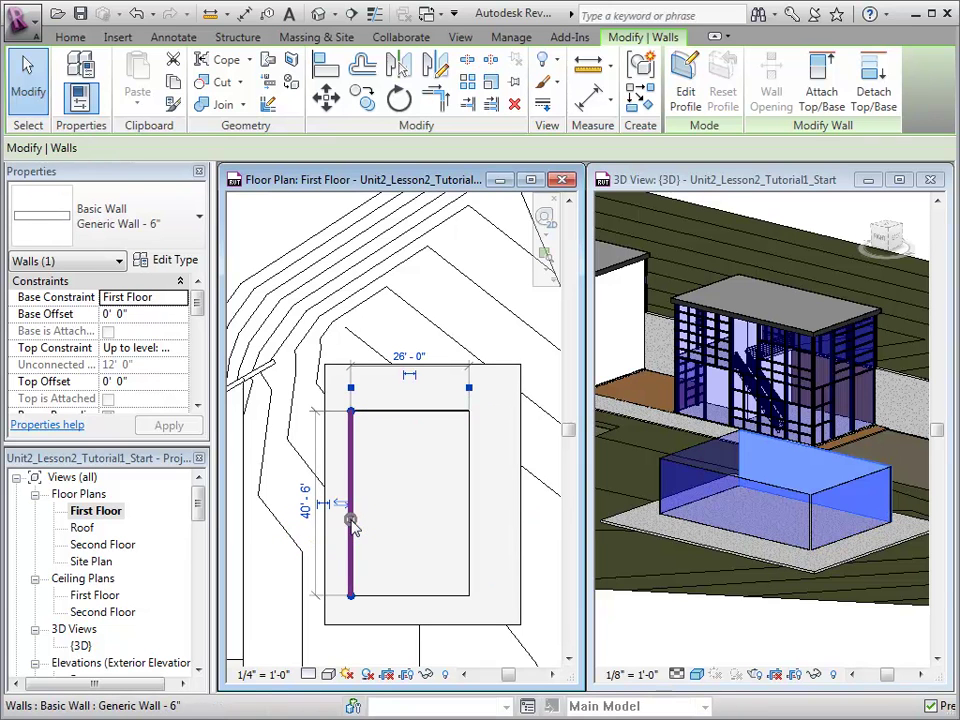
{"action": "left_click", "coordinate": [199, 216]}
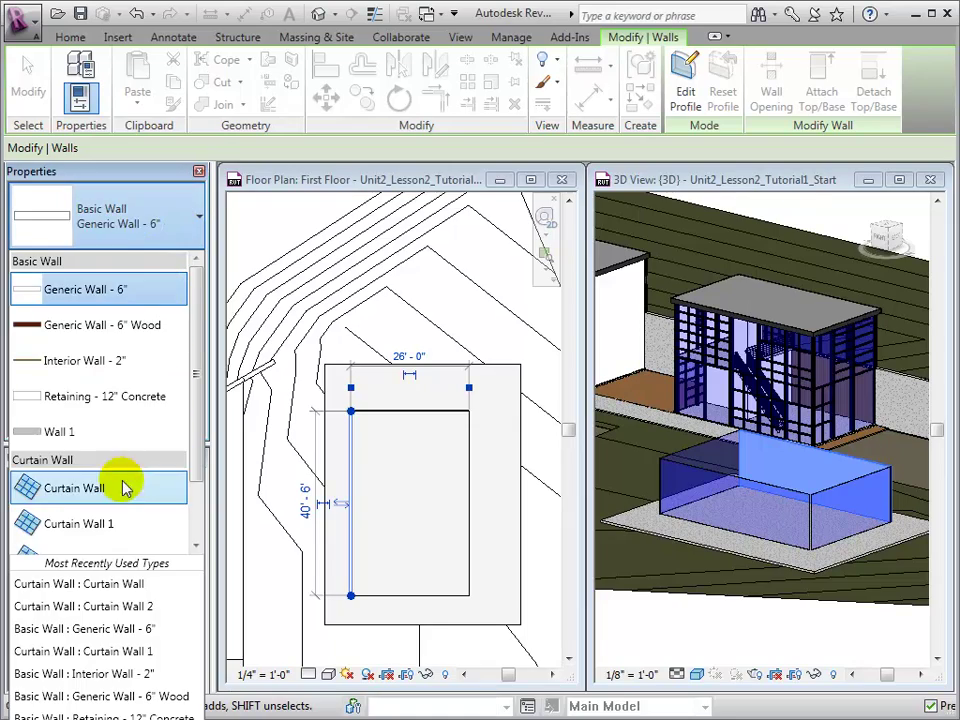
{"action": "left_click", "coordinate": [130, 489]}
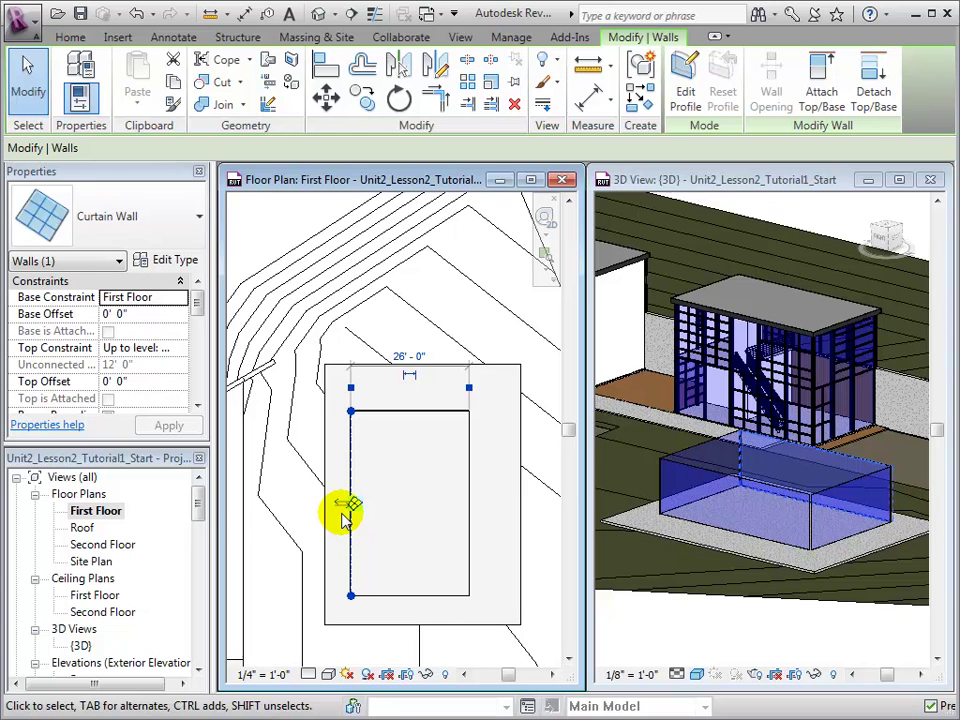
Change the rectangle's width from 26'-0" to 24'-0" and its length from 40'-6" to 40'-0".
{"action": "left_click", "coordinate": [403, 360]}
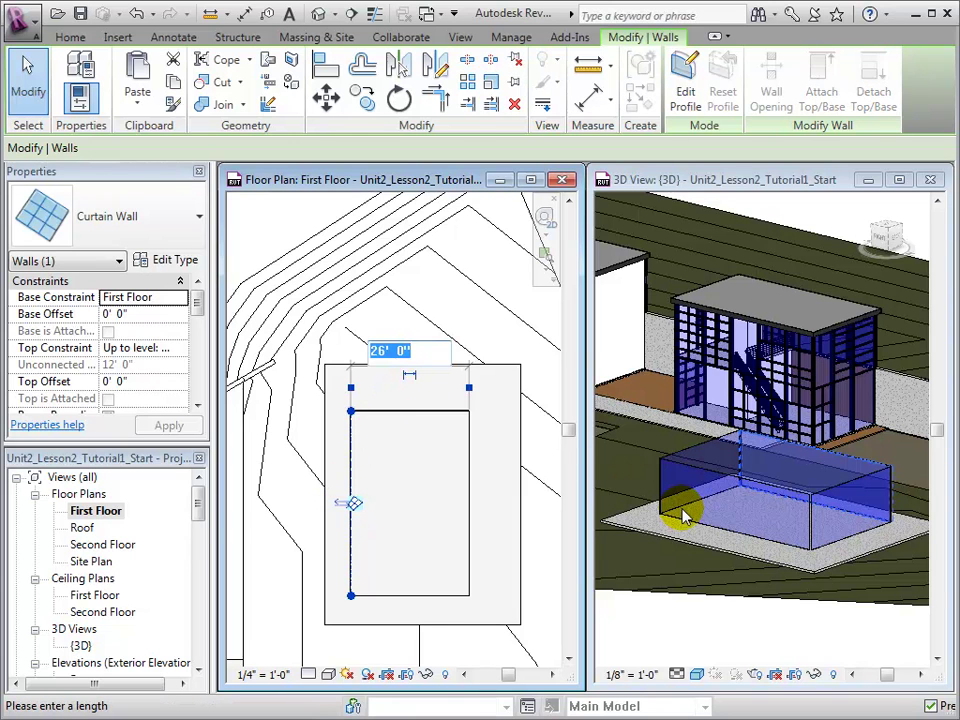
{"action": "type", "text": "2"}
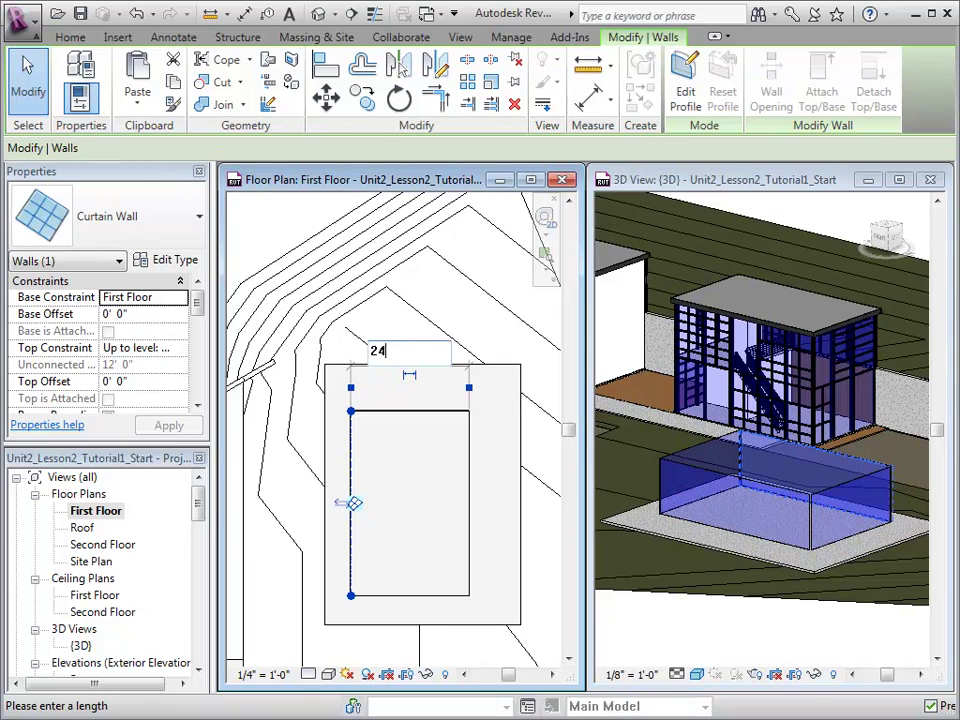
{"action": "type", "text": "4"}
{"action": "key", "text": "Return"}
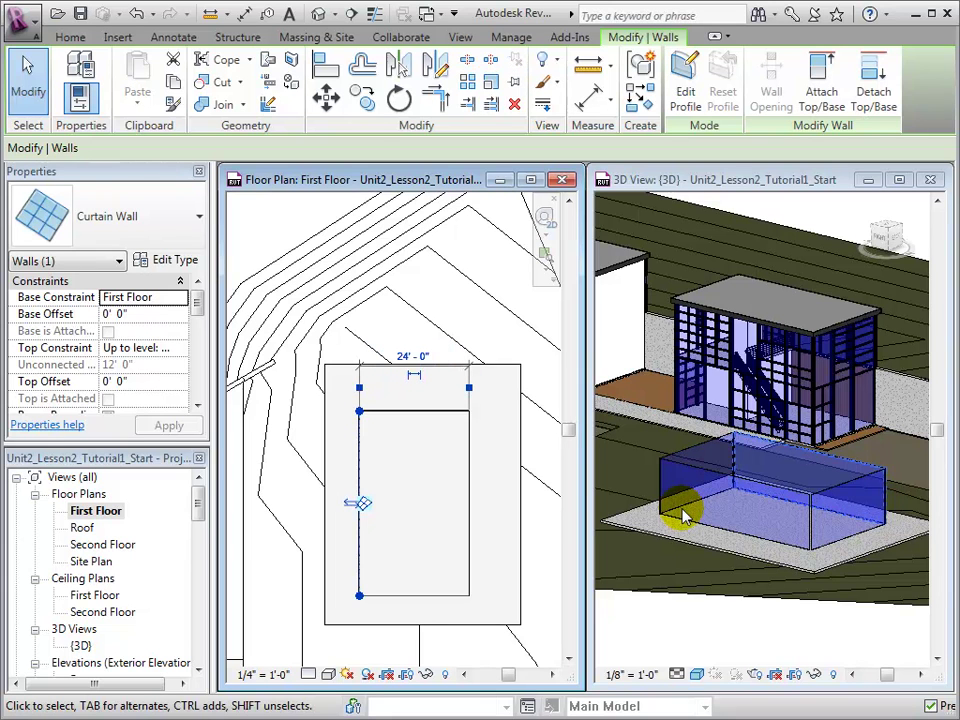
{"action": "left_click", "coordinate": [441, 597]}
{"action": "left_click", "coordinate": [301, 508]}
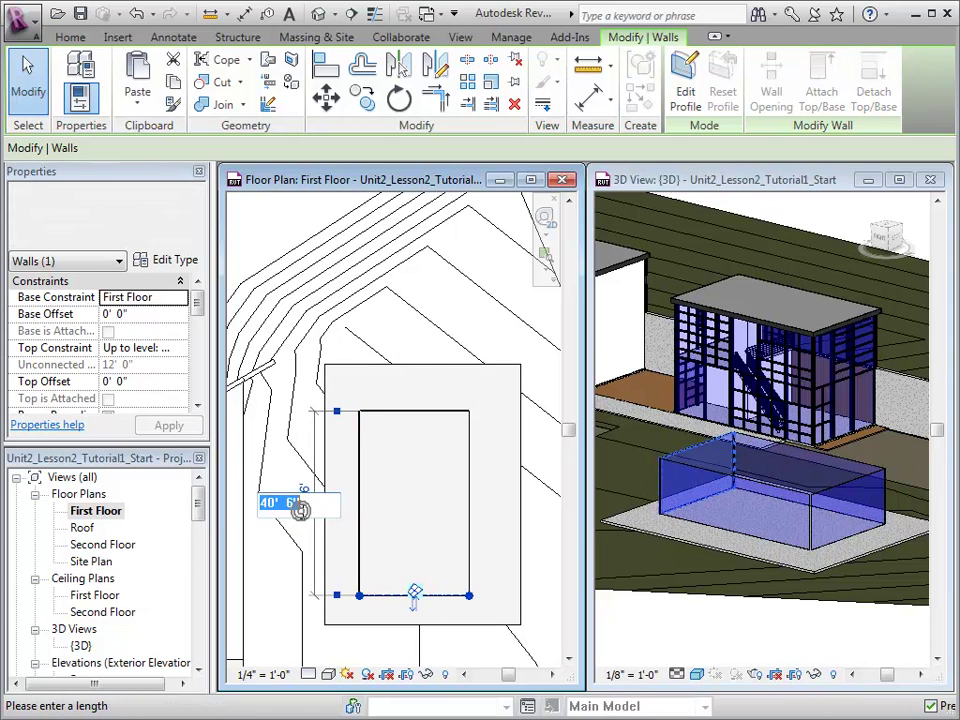
{"action": "type", "text": "40"}
{"action": "key", "text": "Return"}
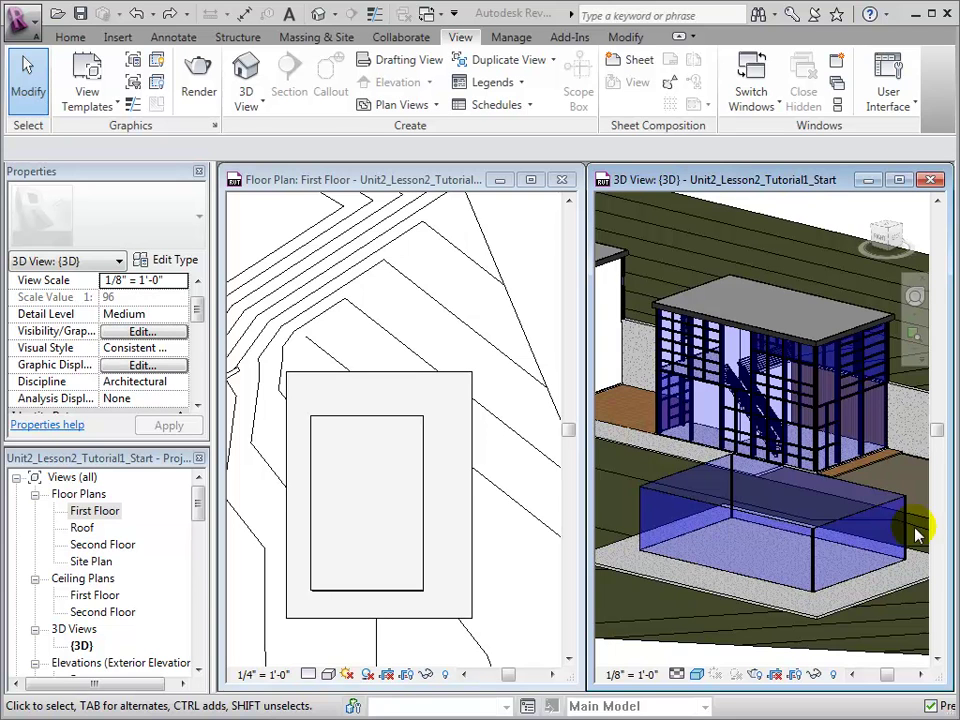
Maximize the 3D view, select the curtain wall beside the building, and open its type properties.
{"action": "left_click", "coordinate": [563, 181]}
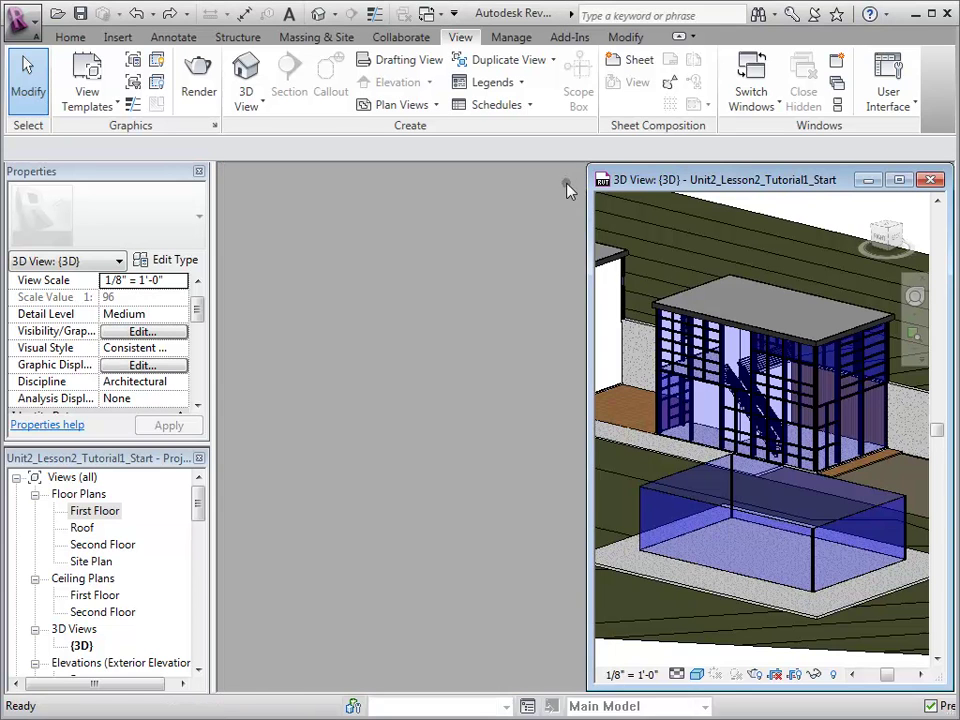
{"action": "left_click", "coordinate": [899, 181]}
{"action": "middle_click_drag", "start_coordinate": [444, 501], "coordinate": [816, 536]}
{"action": "scroll", "coordinate": [809, 600], "scroll_direction": "up", "scroll_amount": 3}
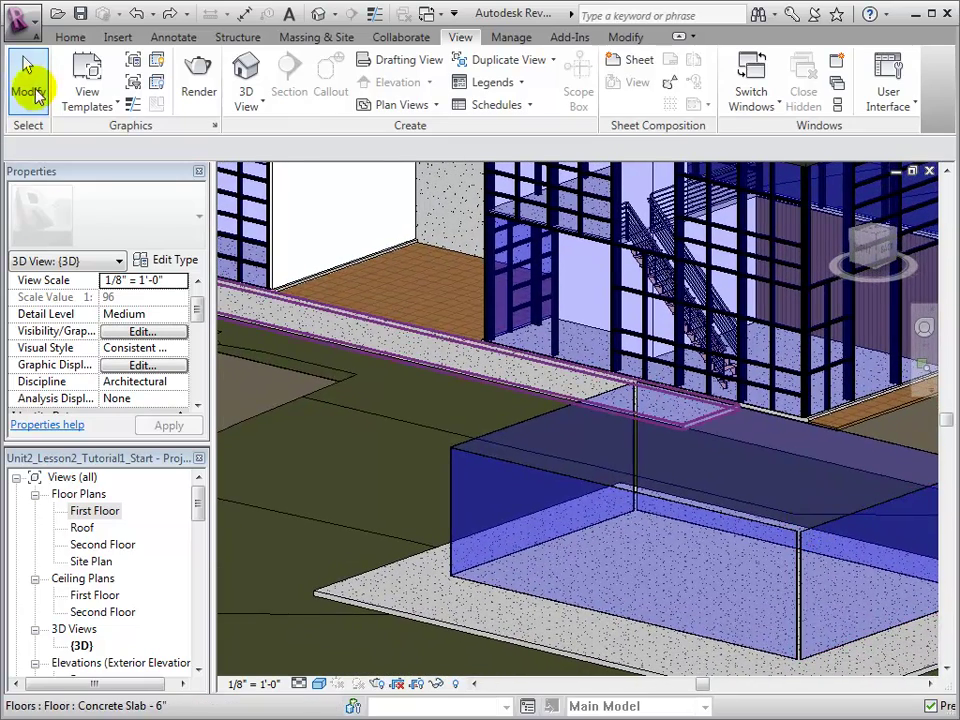
{"action": "left_click", "coordinate": [35, 93]}
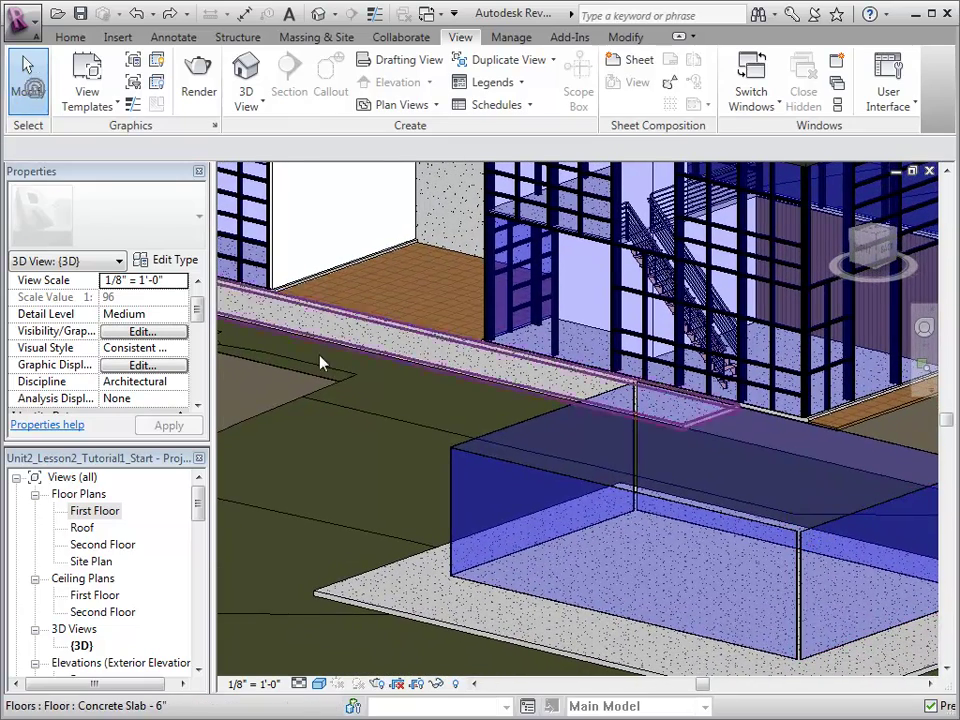
{"action": "left_click", "coordinate": [530, 477]}
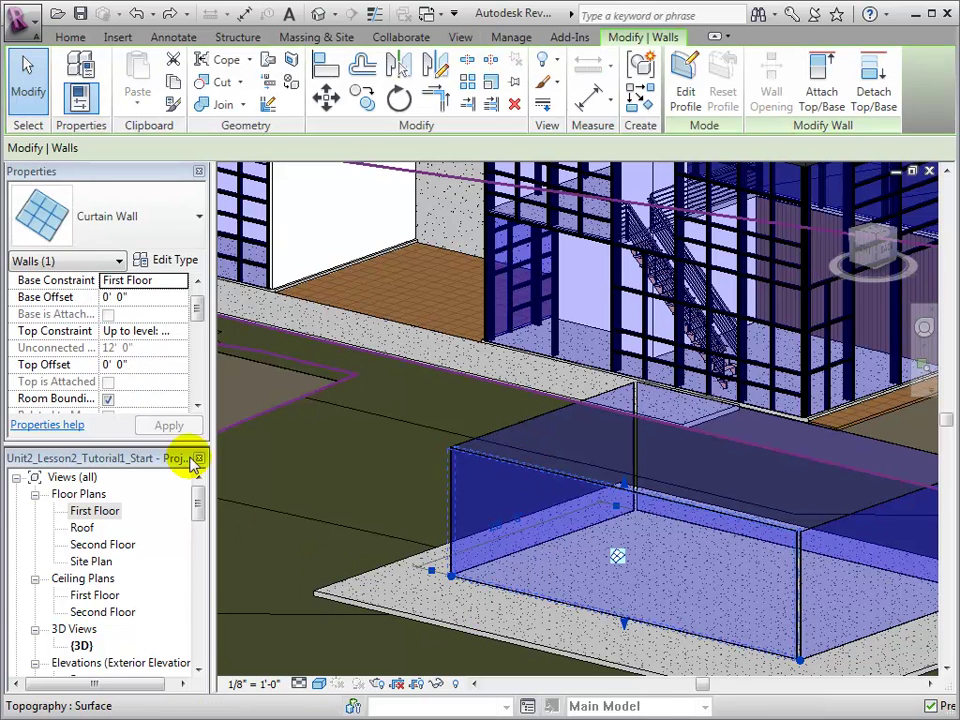
{"action": "left_click", "coordinate": [190, 259]}
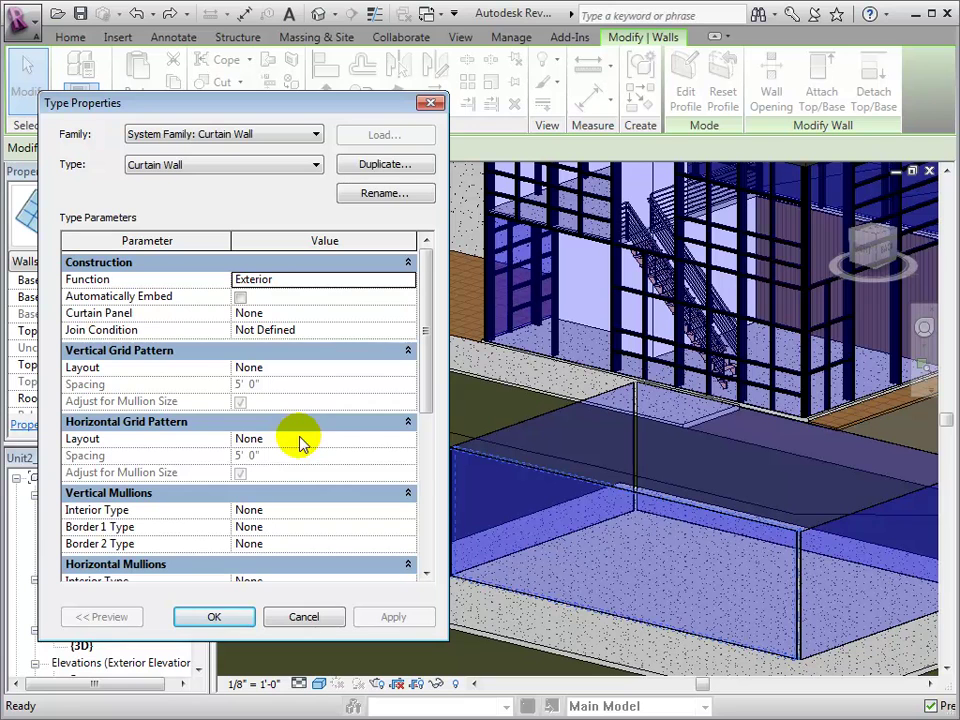
Duplicate the curtain wall type as 'Curtain Grid Example'.
{"action": "left_click", "coordinate": [388, 165]}
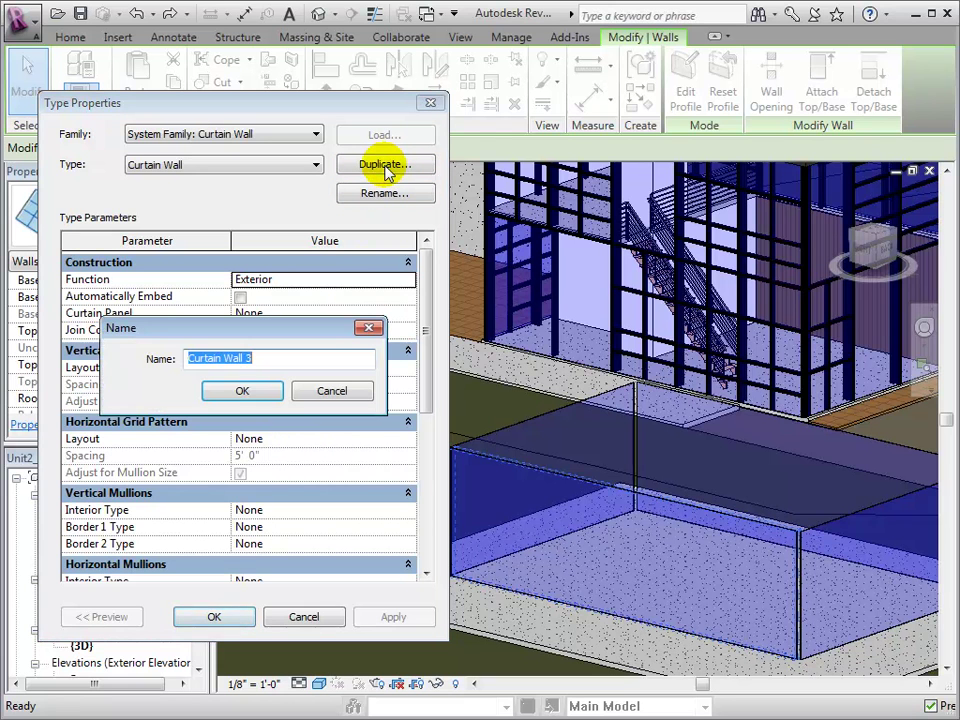
{"action": "type", "text": "C"}
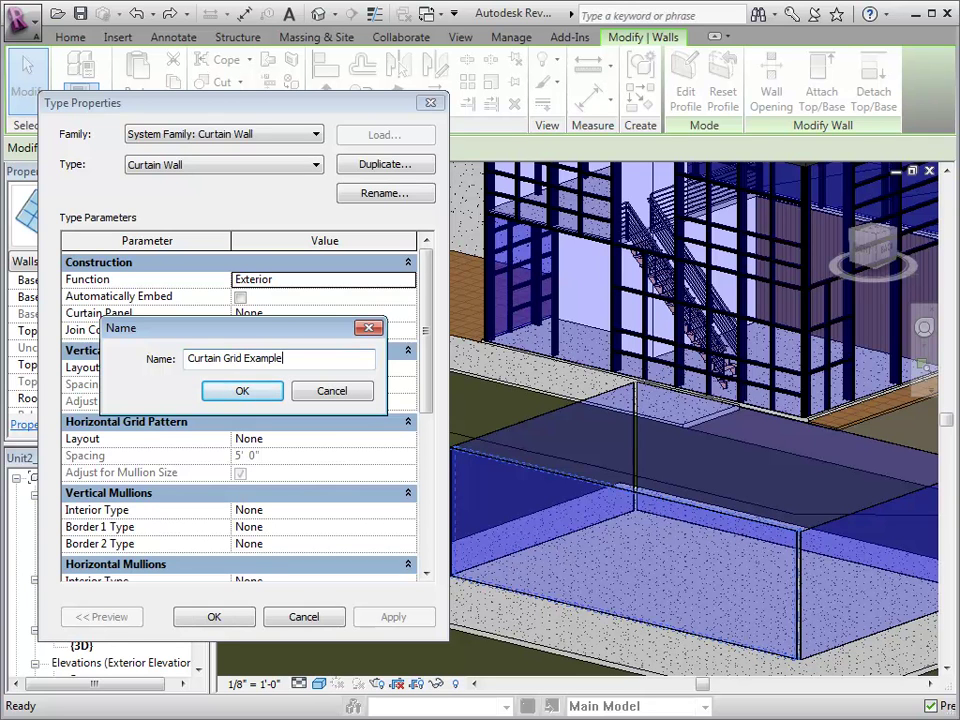
{"action": "left_click", "coordinate": [255, 391]}
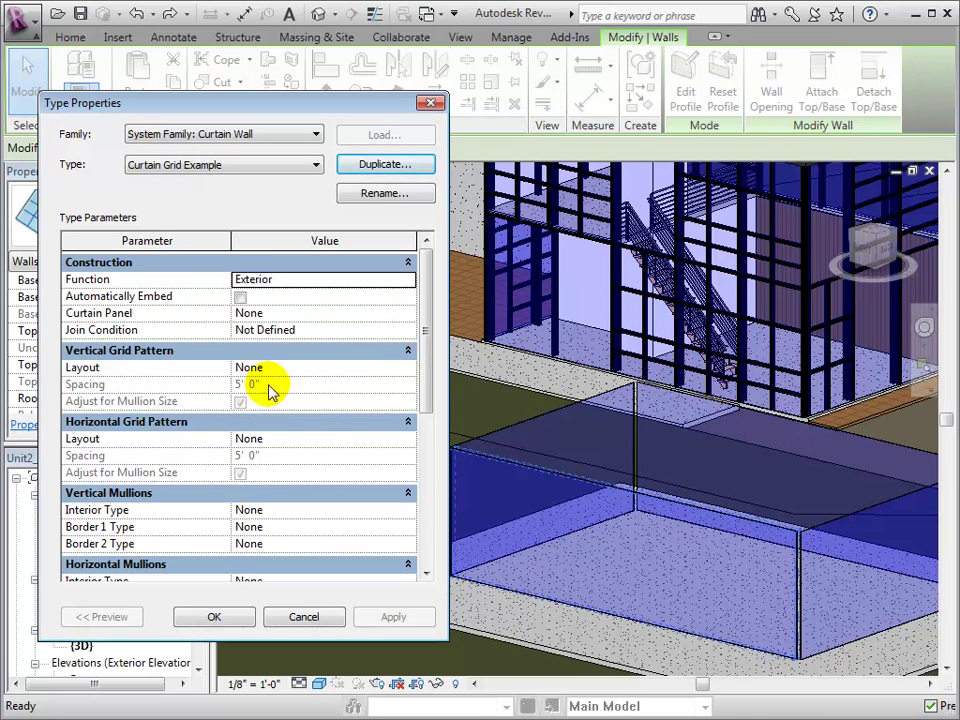
Set both grid layouts to Fixed Distance, vertical spacing 4' and horizontal spacing 8'.
{"action": "left_click", "coordinate": [409, 369]}
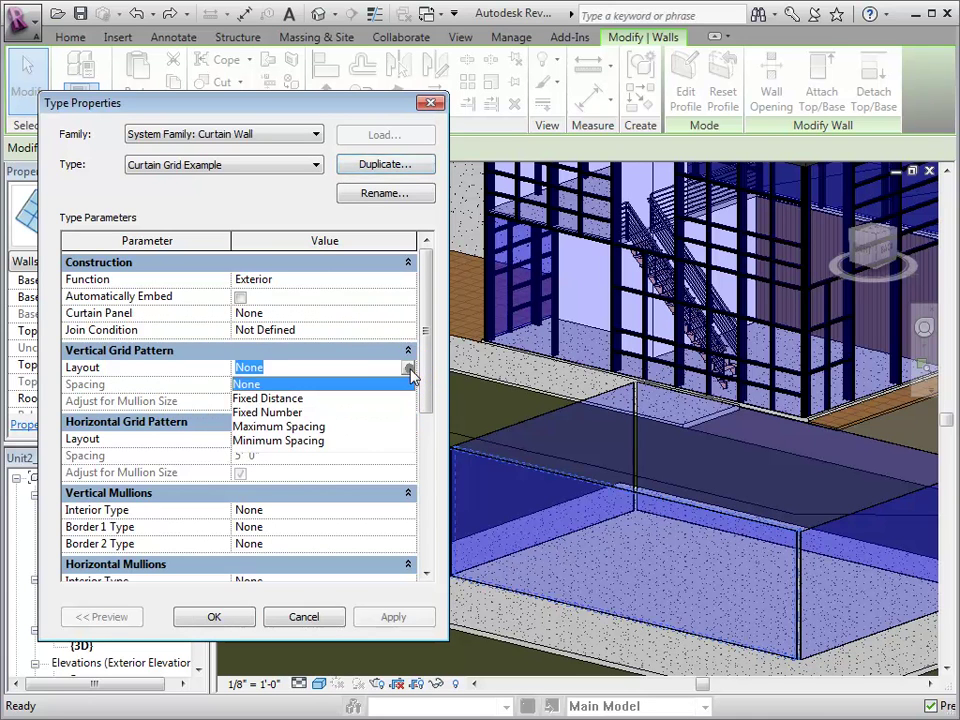
{"action": "left_click", "coordinate": [300, 402]}
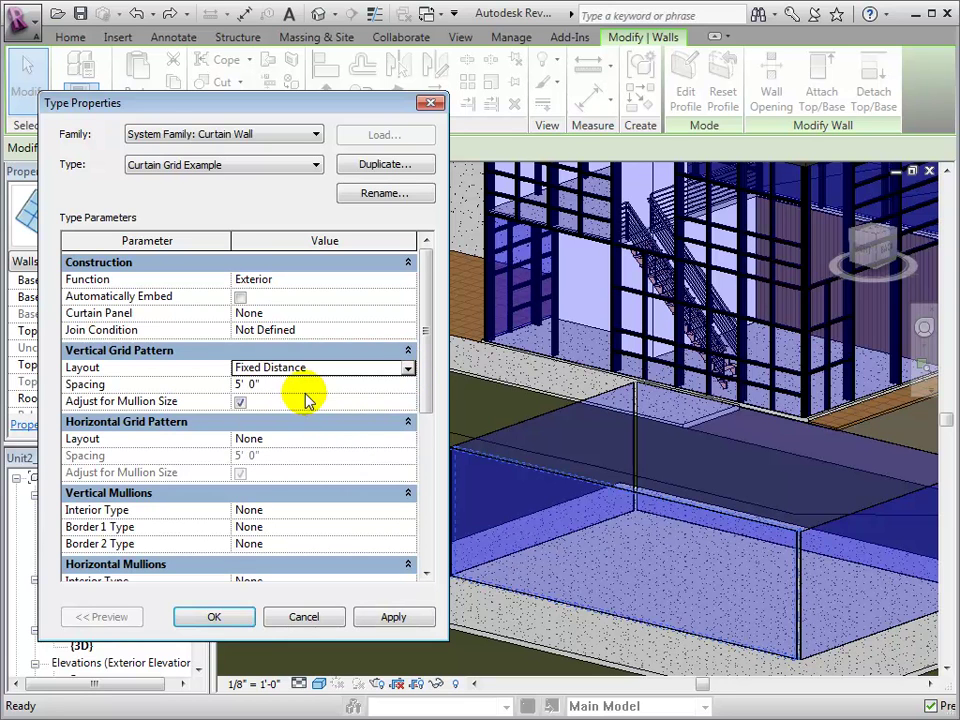
{"action": "left_click", "coordinate": [311, 392]}
{"action": "double_click", "coordinate": [306, 386]}
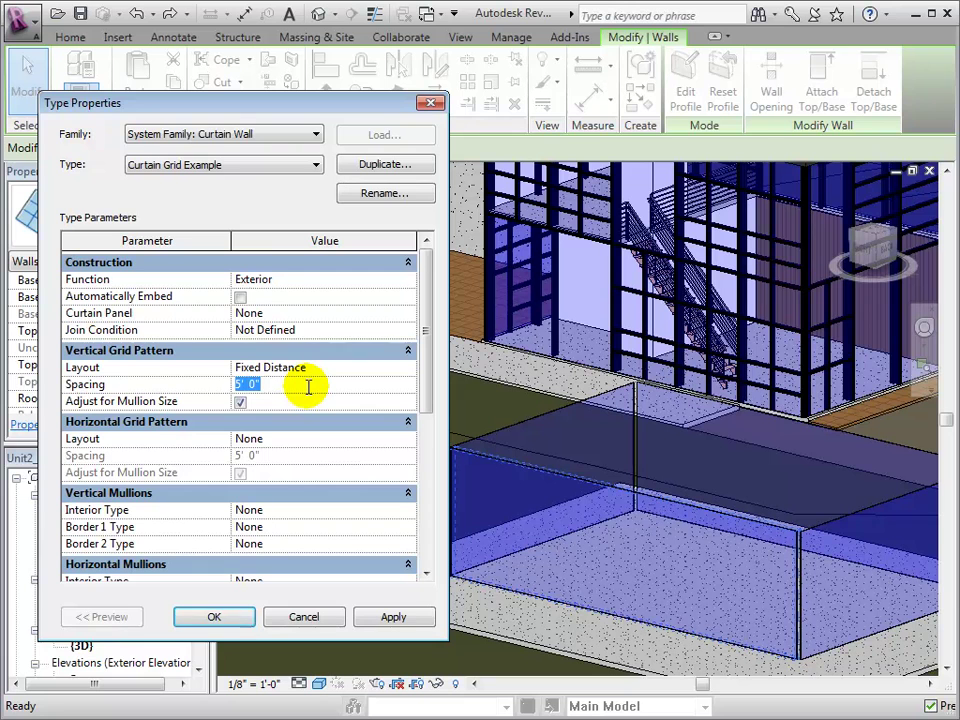
{"action": "left_click", "coordinate": [296, 440]}
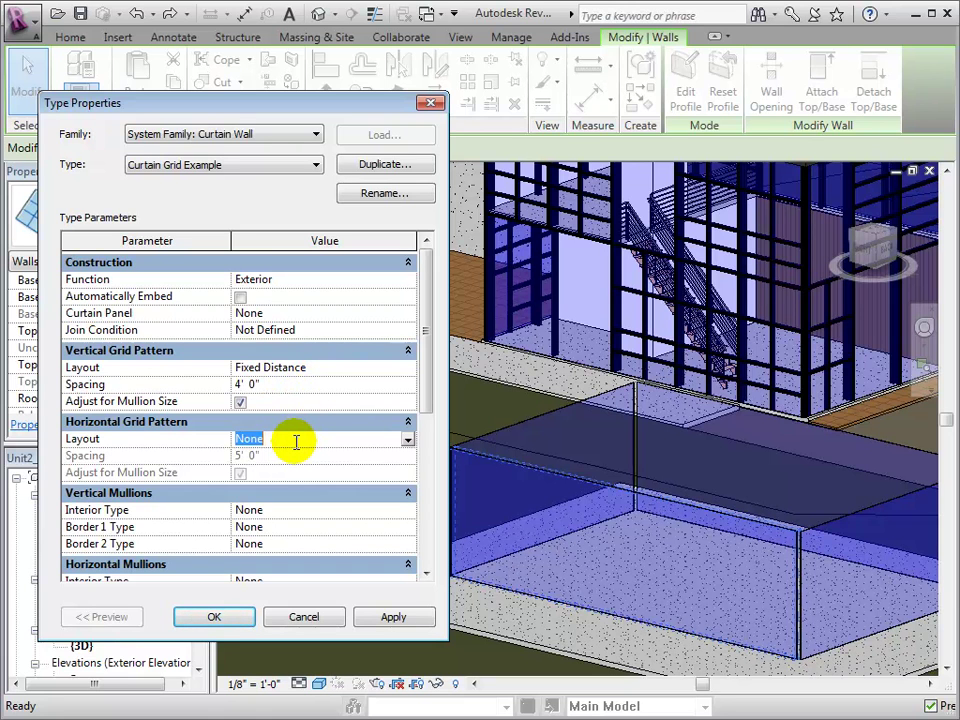
{"action": "left_click", "coordinate": [407, 442]}
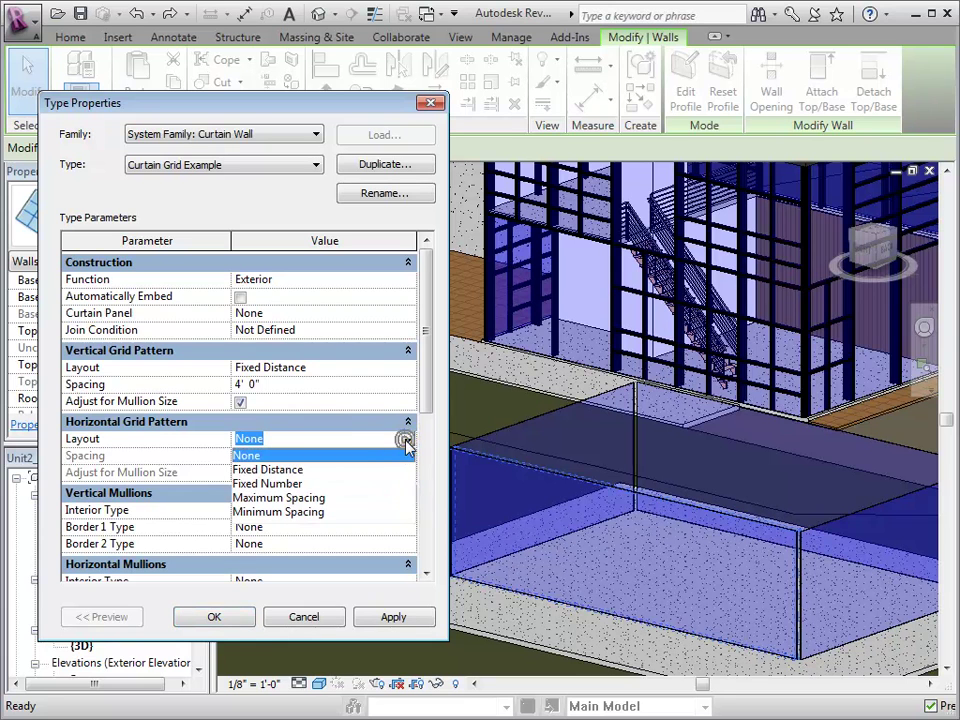
{"action": "left_click", "coordinate": [298, 474]}
{"action": "left_click", "coordinate": [294, 457]}
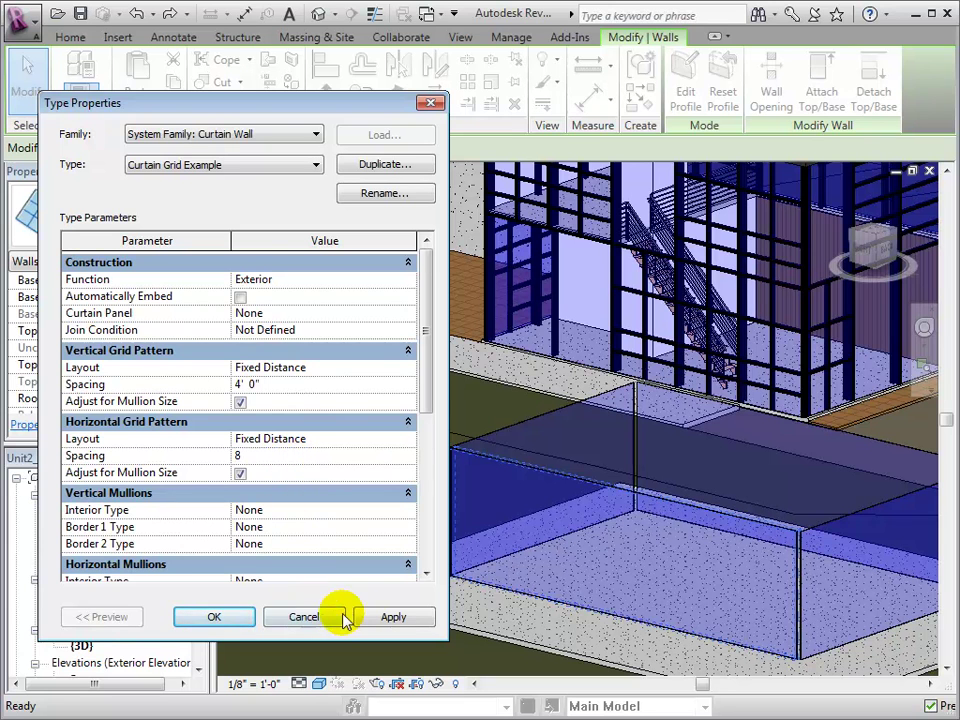
{"action": "left_click", "coordinate": [238, 626]}
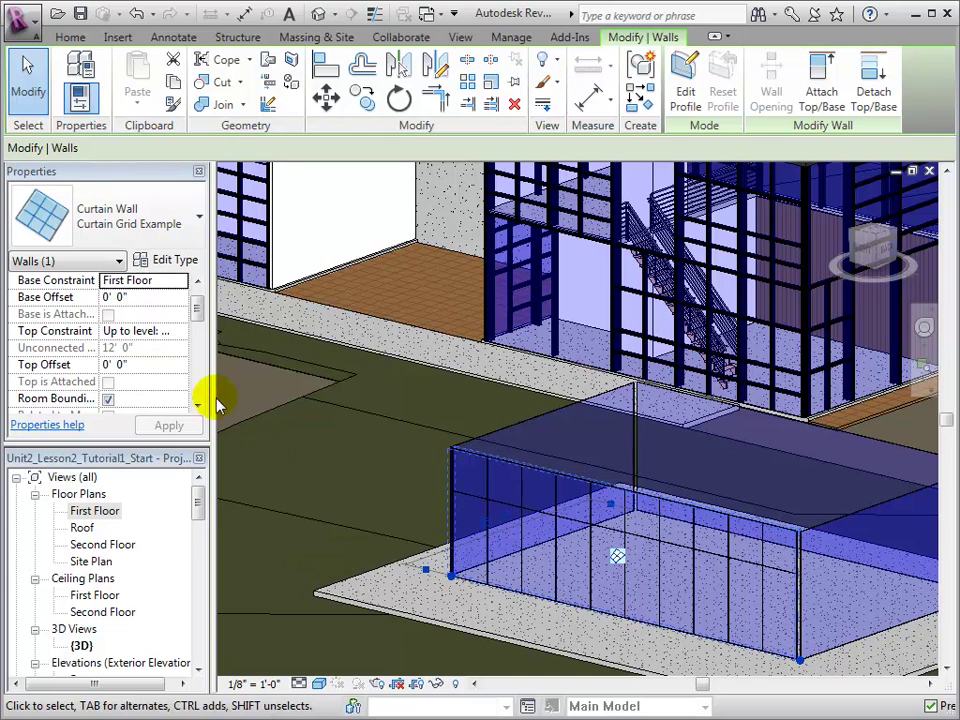
Change the vertical grid spacing of Curtain Grid Example to 7'.
{"action": "left_click", "coordinate": [172, 262]}
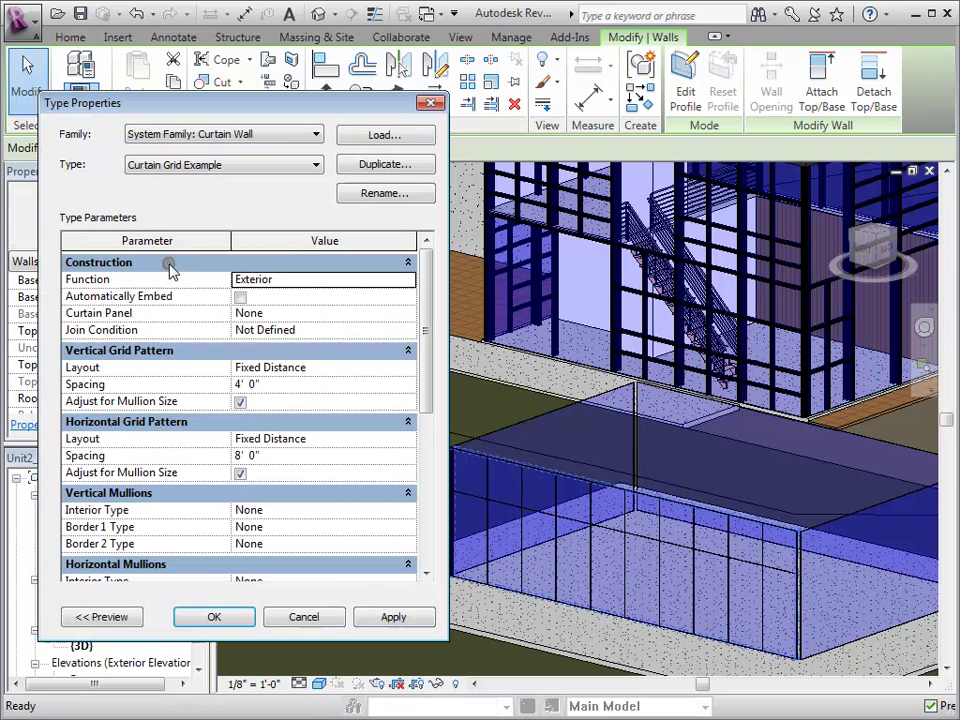
{"action": "left_click", "coordinate": [311, 388]}
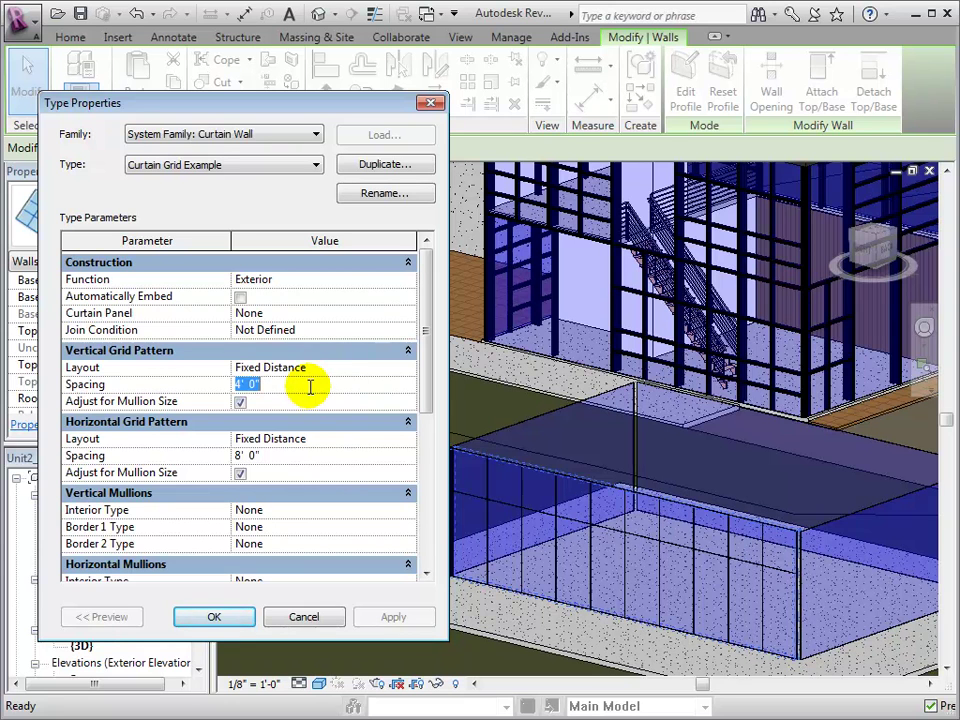
{"action": "type", "text": "7"}
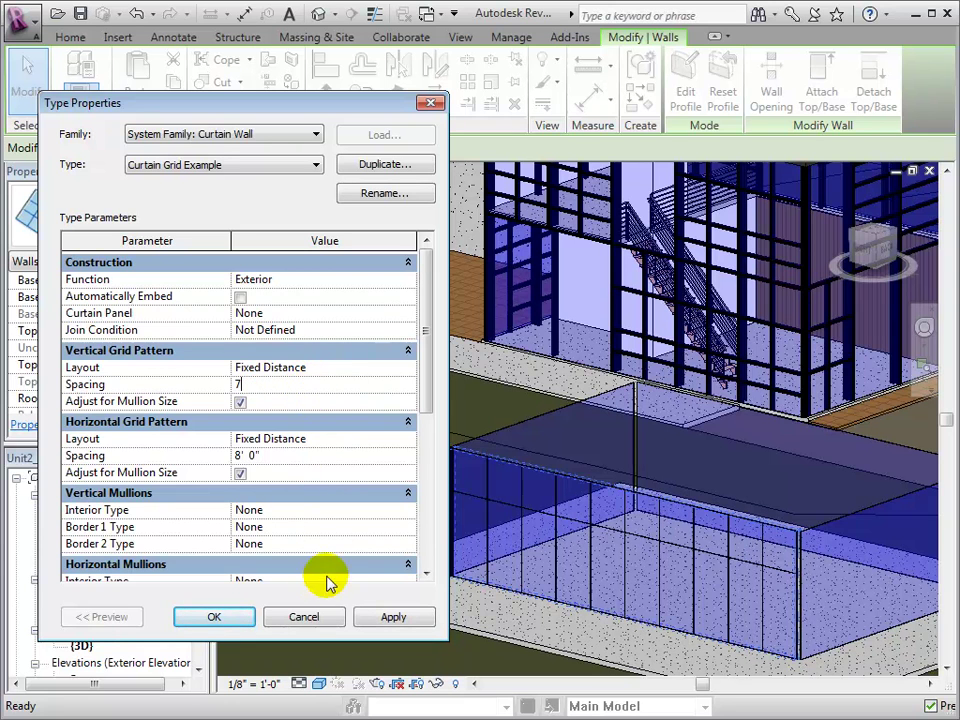
{"action": "left_click", "coordinate": [243, 623]}
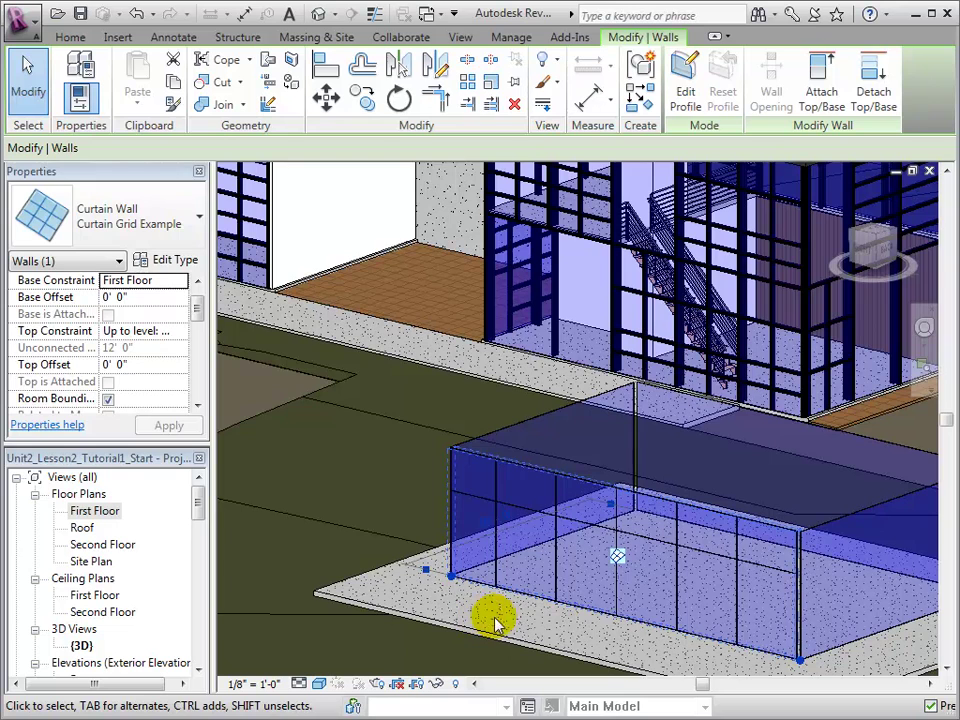
Set the Vertical Grid Pattern justification to Center in Properties and apply it.
{"action": "scroll", "coordinate": [505, 624], "scroll_direction": "up", "scroll_amount": 2}
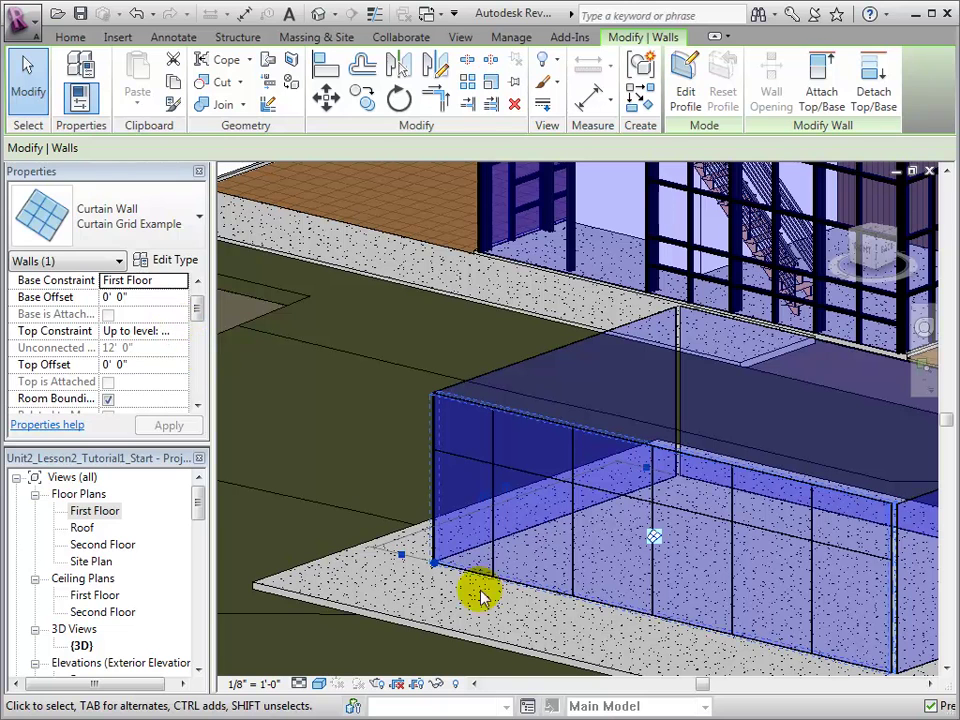
{"action": "scroll", "coordinate": [100, 340], "scroll_direction": "up", "scroll_amount": 1}
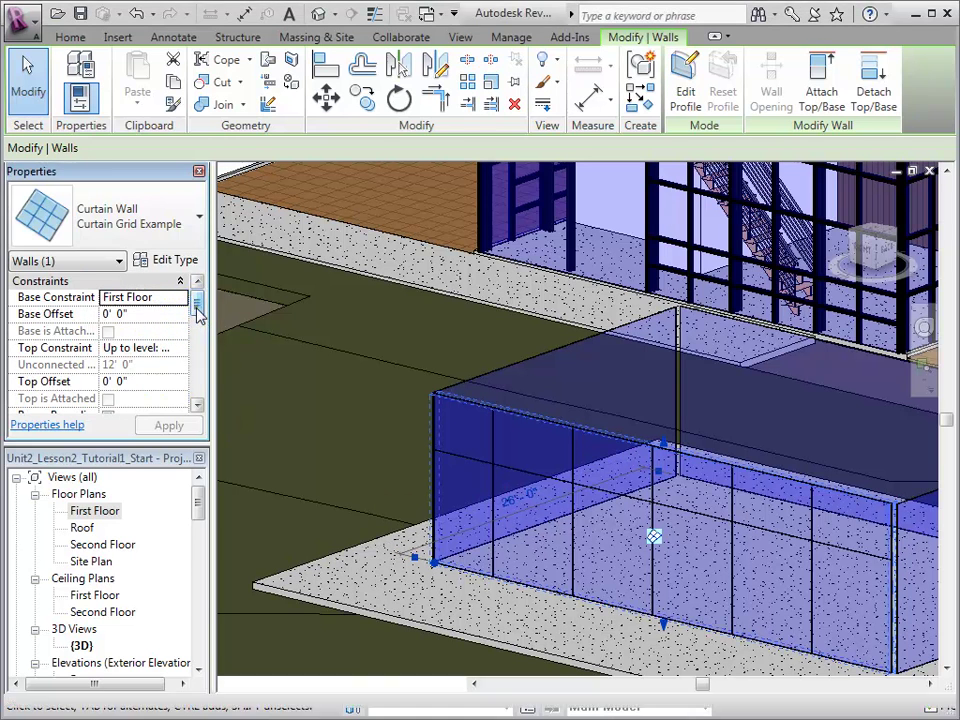
{"action": "mouse_move", "coordinate": [197, 313]}
{"action": "left_mouse_down"}
{"action": "mouse_move", "coordinate": [198, 336]}
{"action": "mouse_move", "coordinate": [199, 328]}
{"action": "left_mouse_up"}
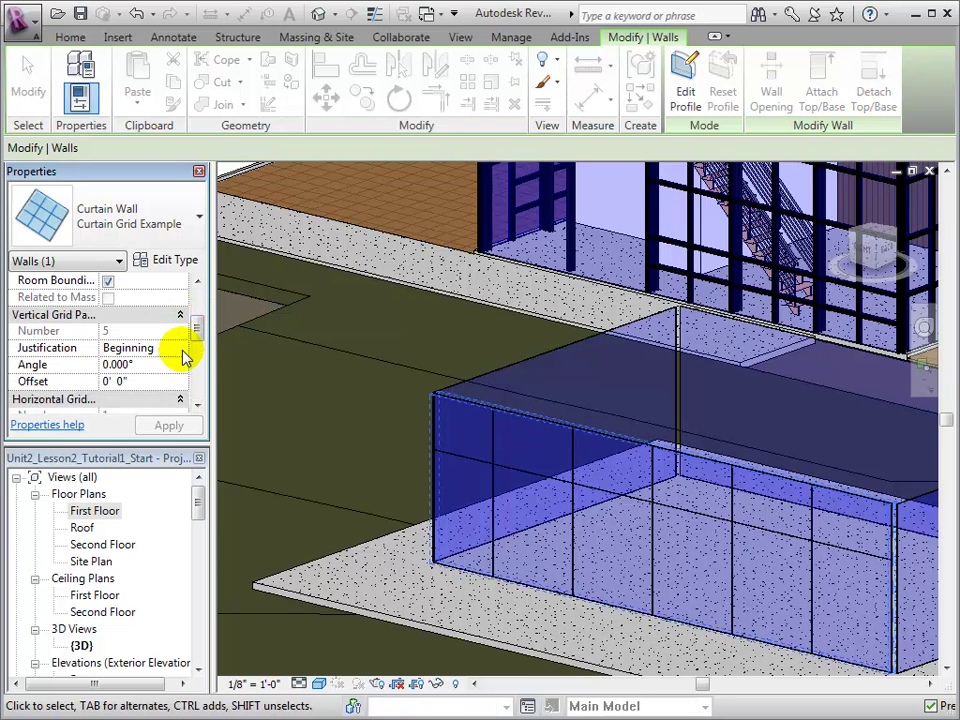
{"action": "left_click", "coordinate": [183, 352]}
{"action": "left_click", "coordinate": [181, 349]}
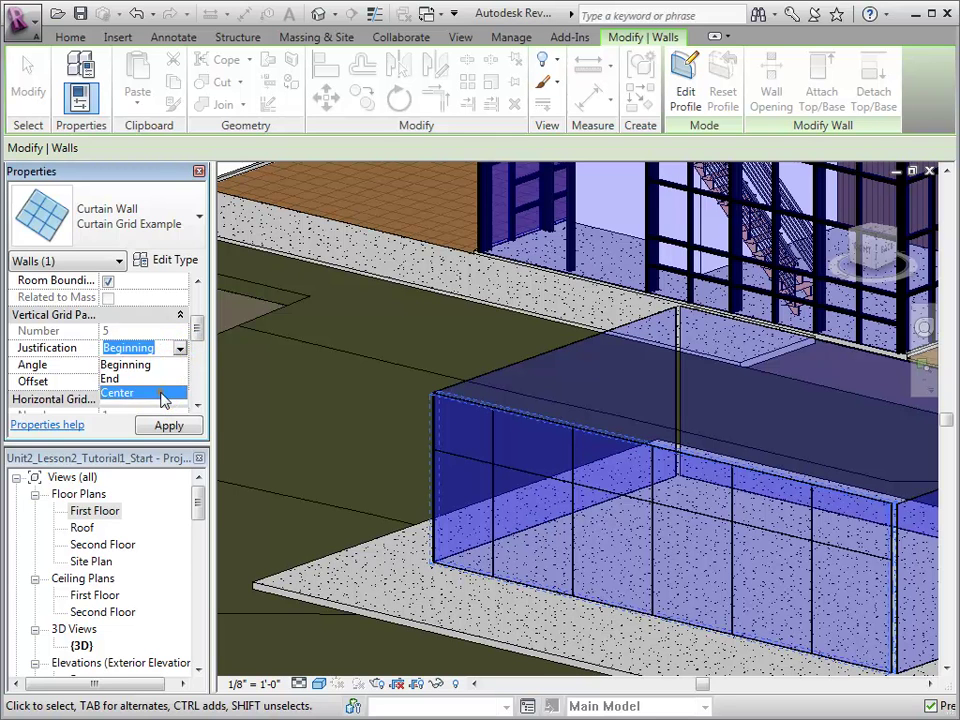
{"action": "left_click", "coordinate": [160, 393]}
{"action": "left_click", "coordinate": [168, 426]}
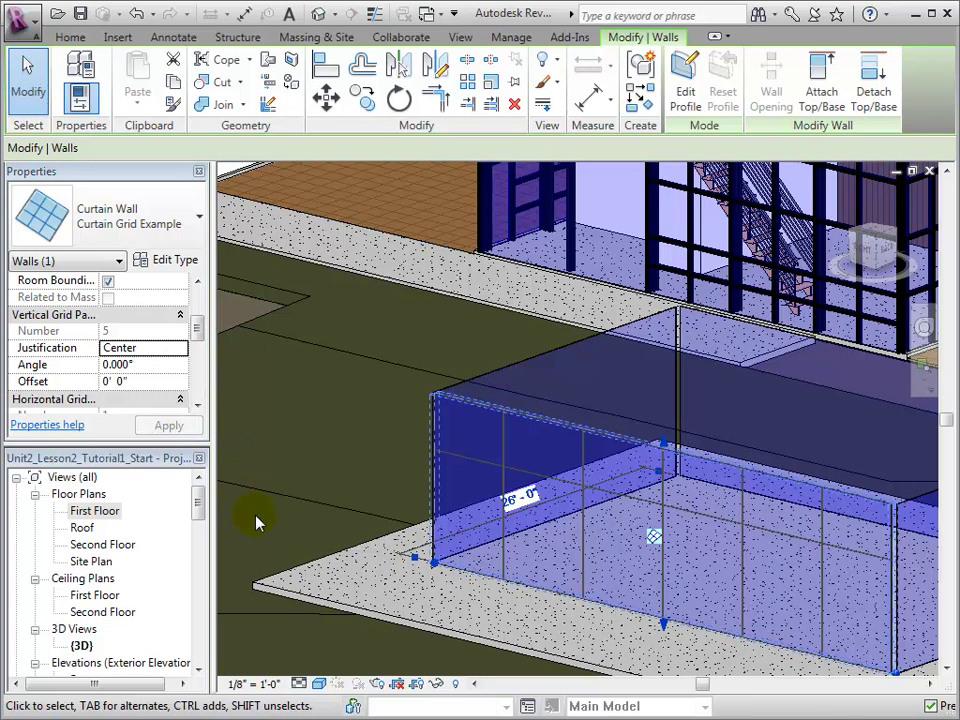
Change Curtain Grid Example's vertical and horizontal grid Layout from Fixed Distance to Fixed Number.
{"action": "left_click", "coordinate": [190, 262]}
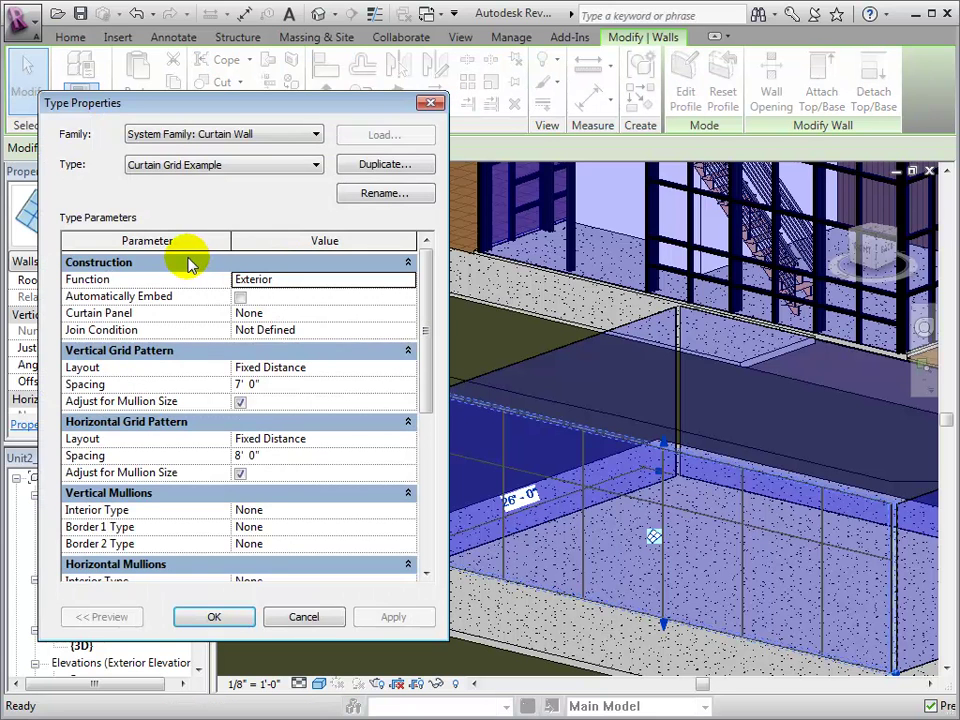
{"action": "left_click", "coordinate": [407, 368]}
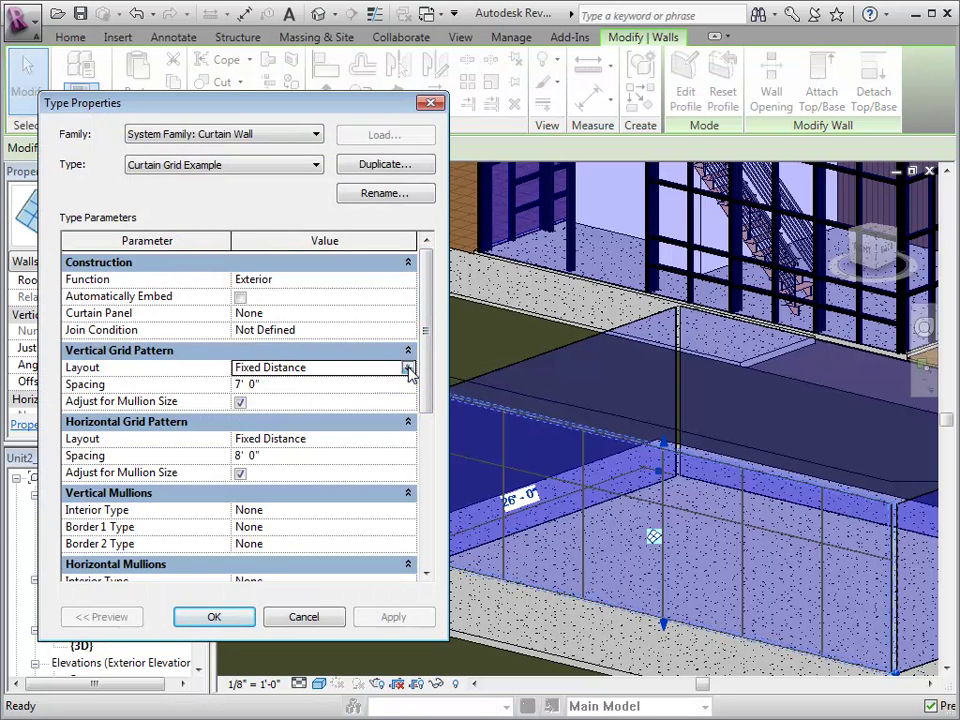
{"action": "left_click", "coordinate": [407, 368]}
{"action": "left_click", "coordinate": [318, 412]}
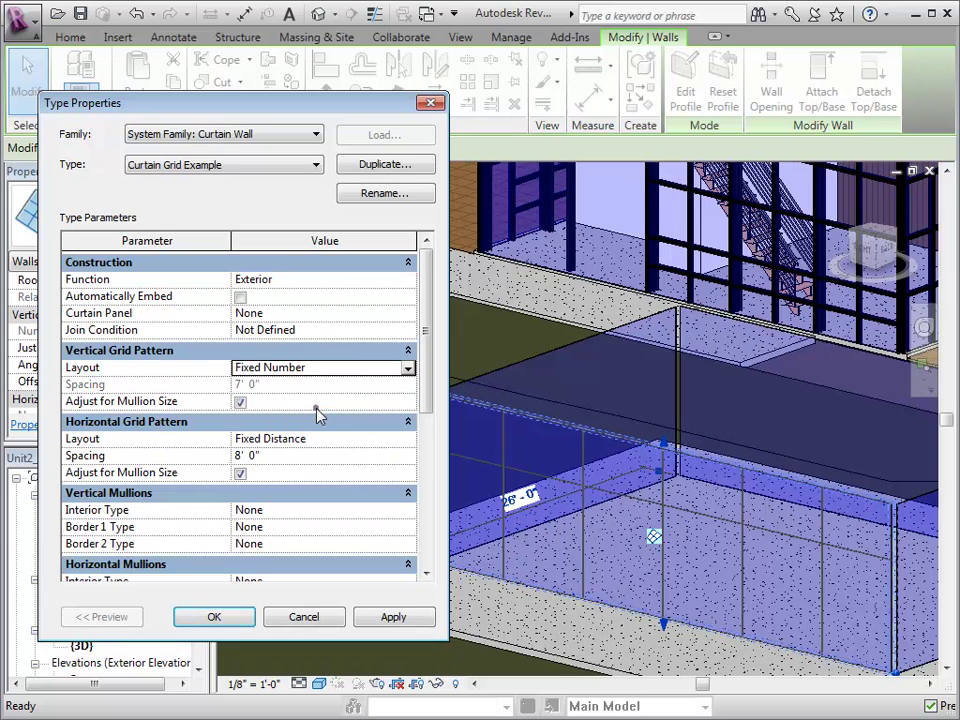
{"action": "left_click", "coordinate": [409, 442]}
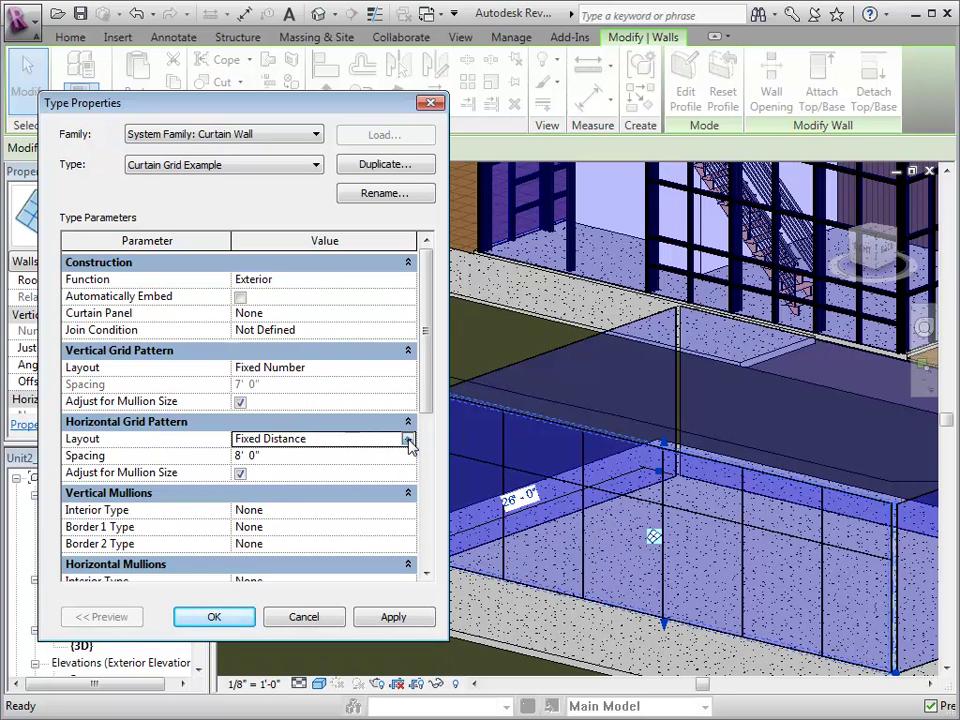
{"action": "left_click", "coordinate": [408, 440]}
{"action": "left_click", "coordinate": [320, 484]}
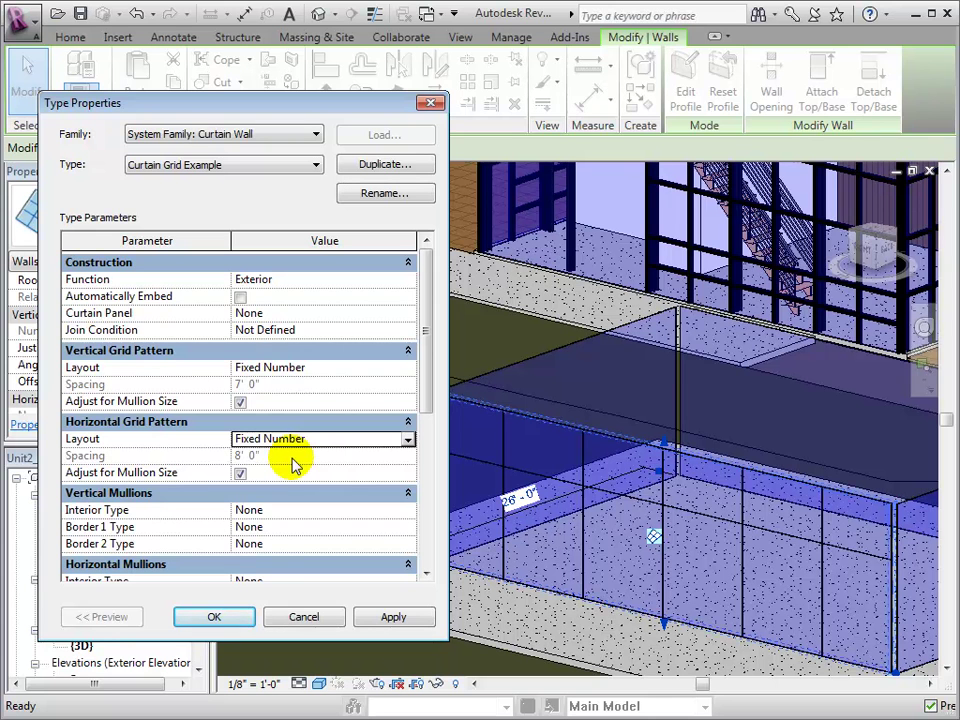
{"action": "left_click", "coordinate": [242, 622]}
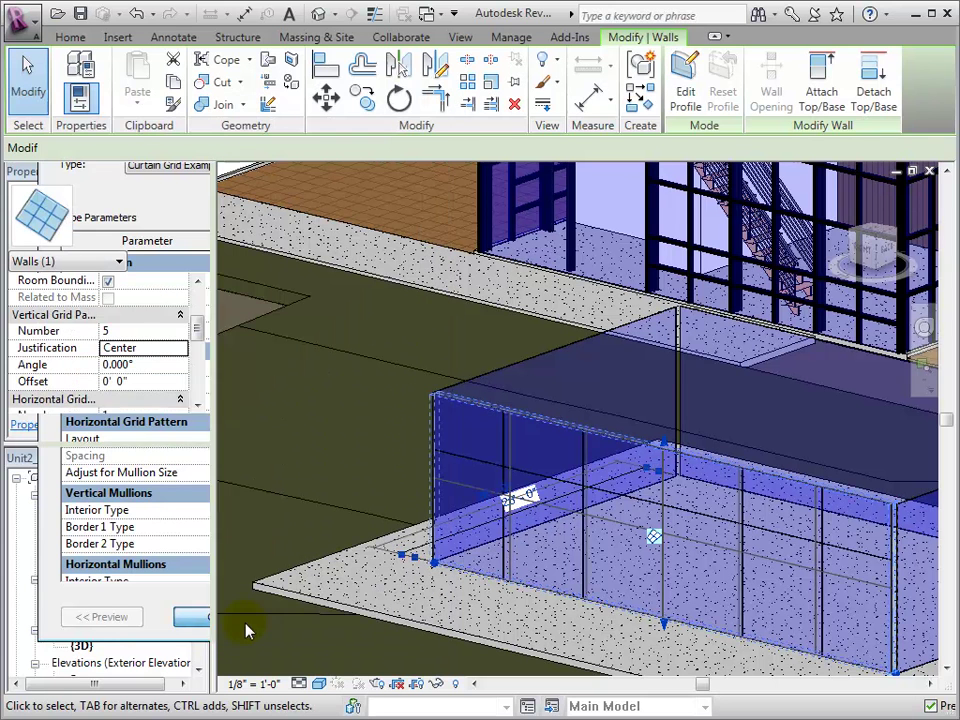
Set Vertical Grid Number to 8 and Horizontal Grid Number to 3 in the wall's properties.
{"action": "left_click_drag", "start_coordinate": [199, 328], "coordinate": [199, 349]}
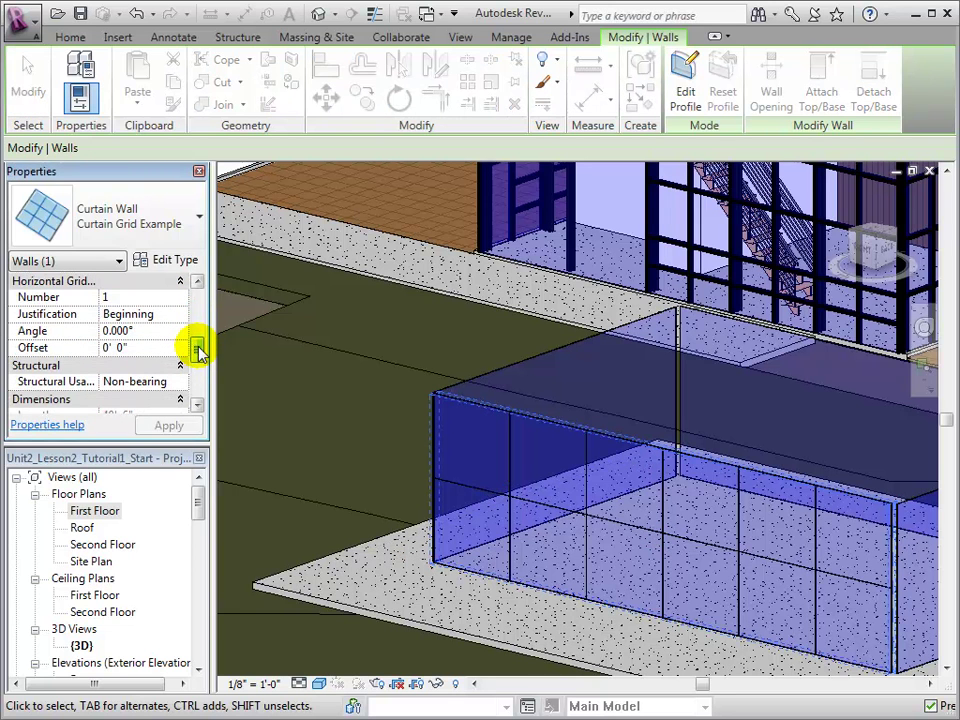
{"action": "left_click_drag", "start_coordinate": [198, 349], "coordinate": [199, 345]}
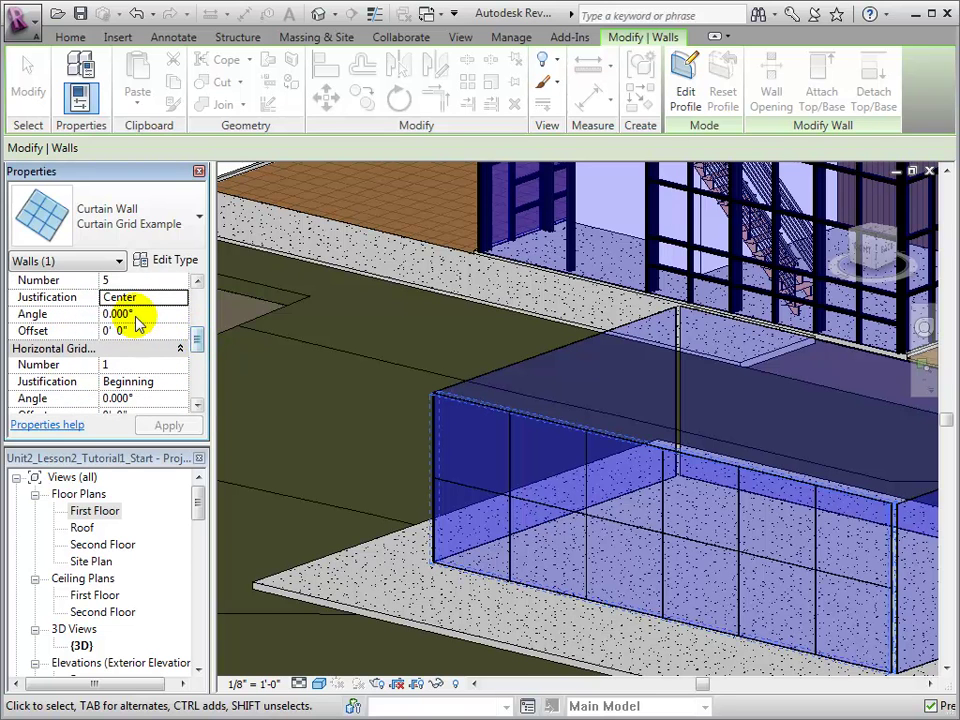
{"action": "left_click", "coordinate": [129, 280]}
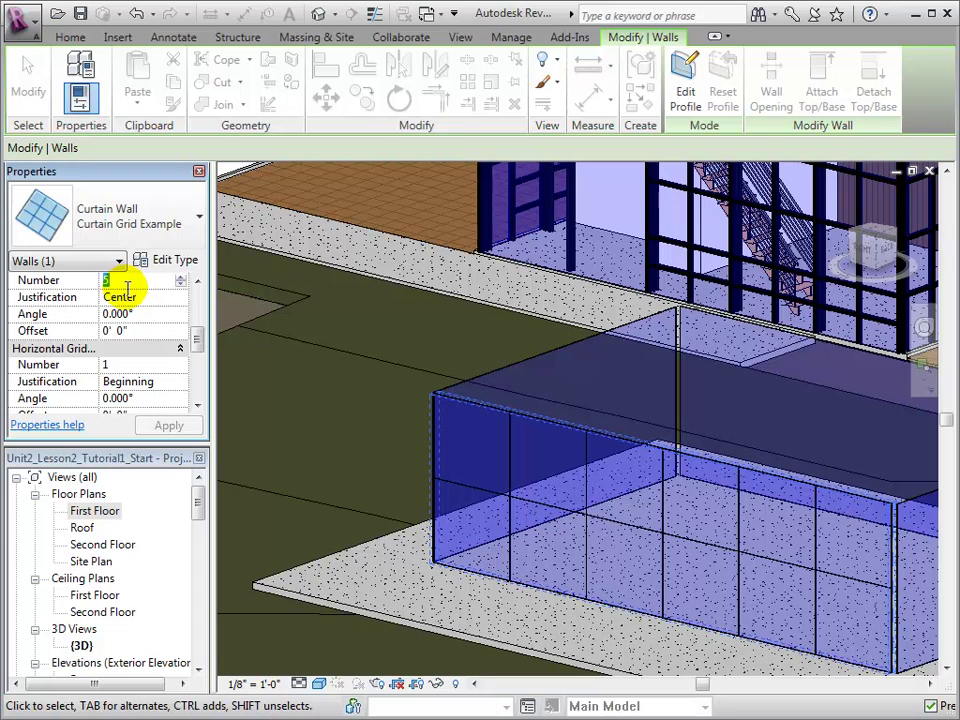
{"action": "type", "text": "8"}
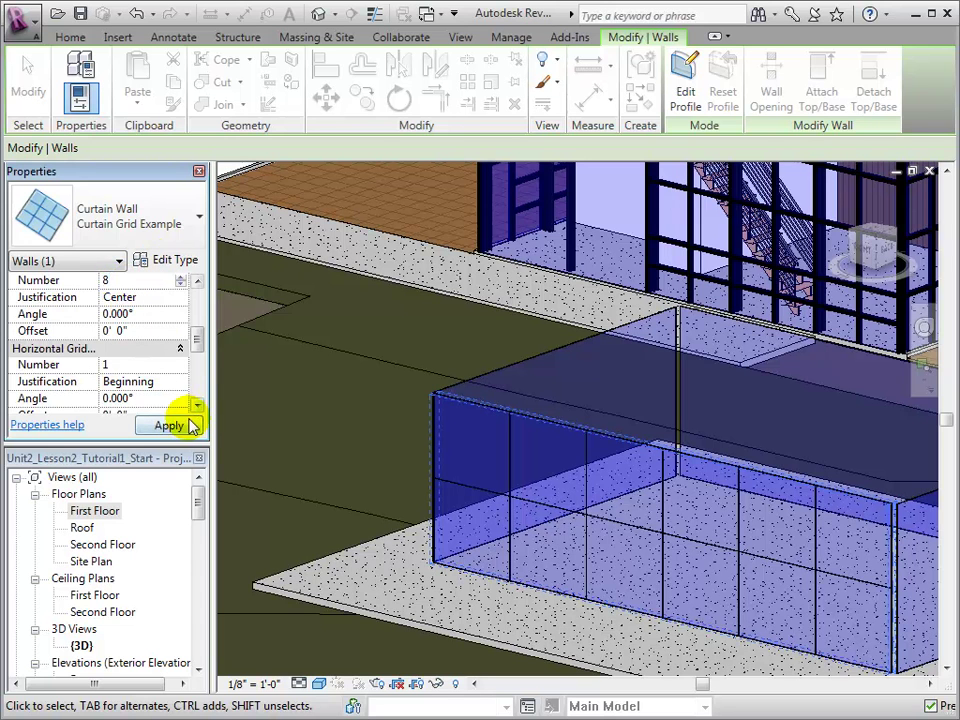
{"action": "left_click", "coordinate": [170, 426]}
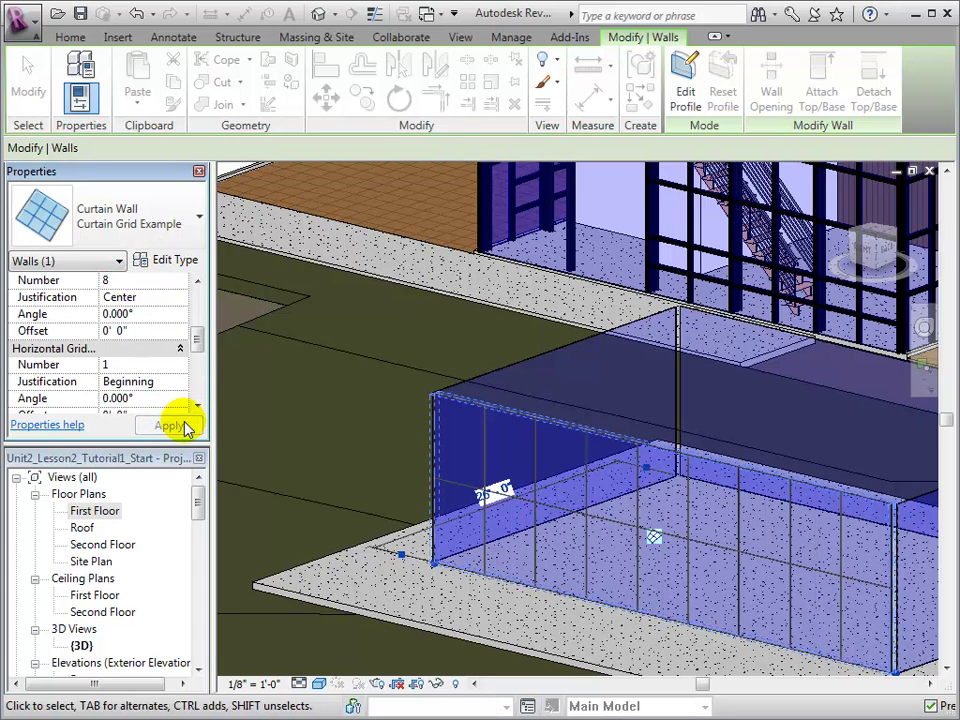
{"action": "left_click", "coordinate": [147, 368]}
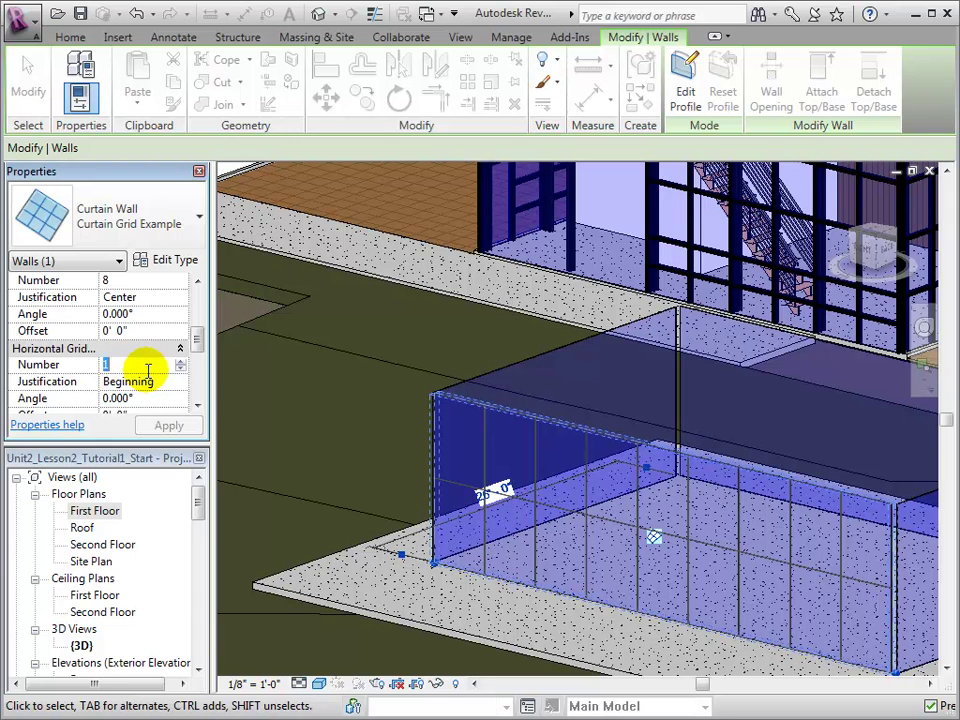
{"action": "type", "text": "3"}
{"action": "left_click", "coordinate": [170, 426]}
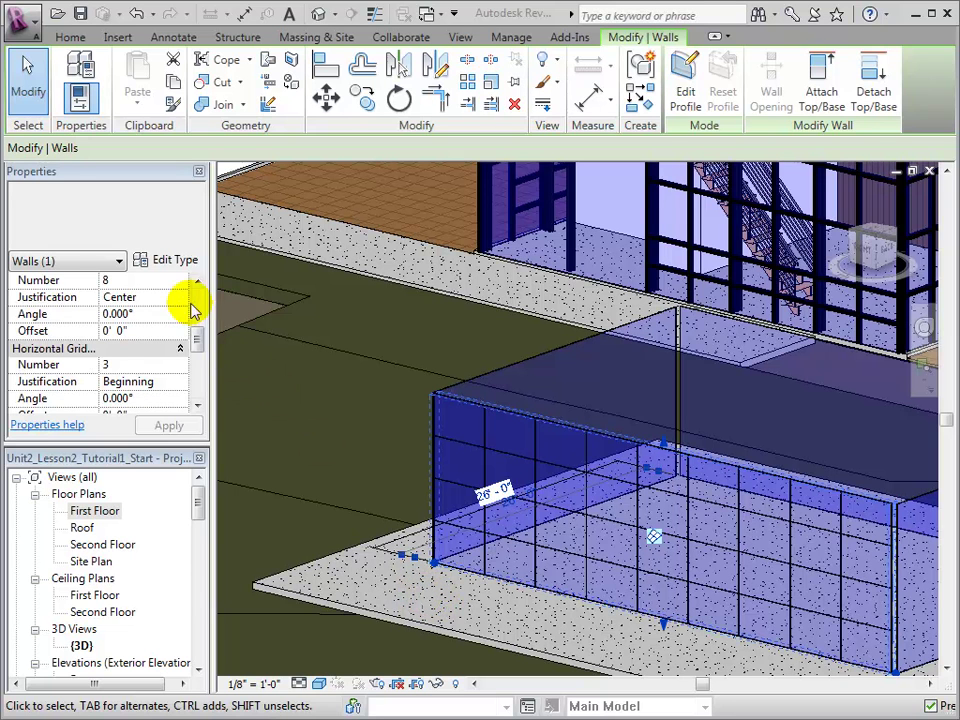
Set the vertical and horizontal interior mullions to Rectangular Mullion.
{"action": "left_click", "coordinate": [180, 264]}
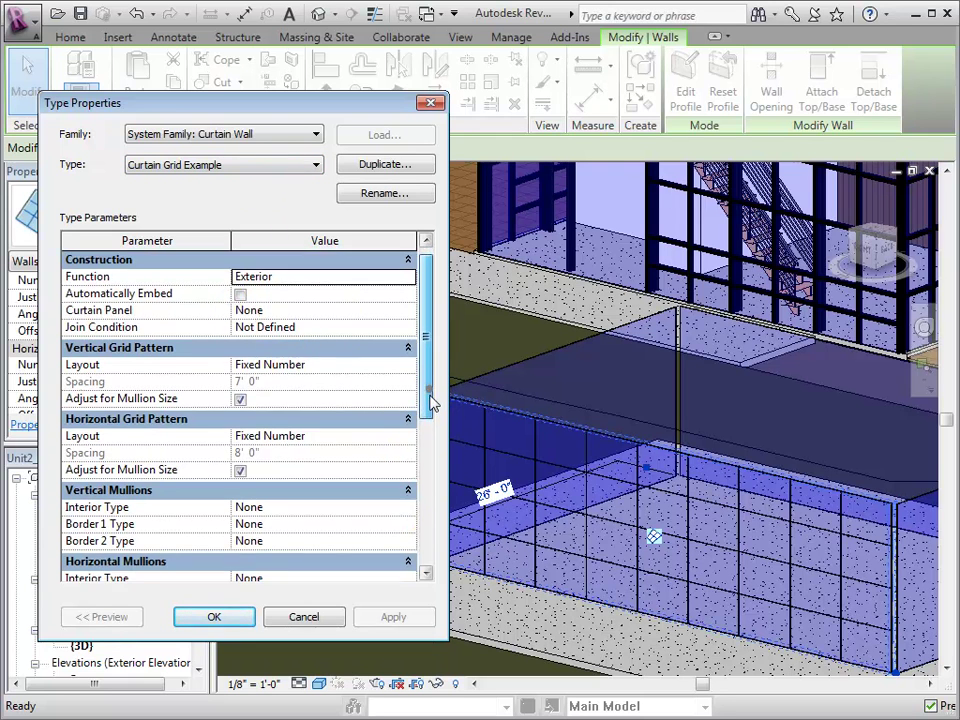
{"action": "left_click_drag", "start_coordinate": [430, 395], "coordinate": [429, 446]}
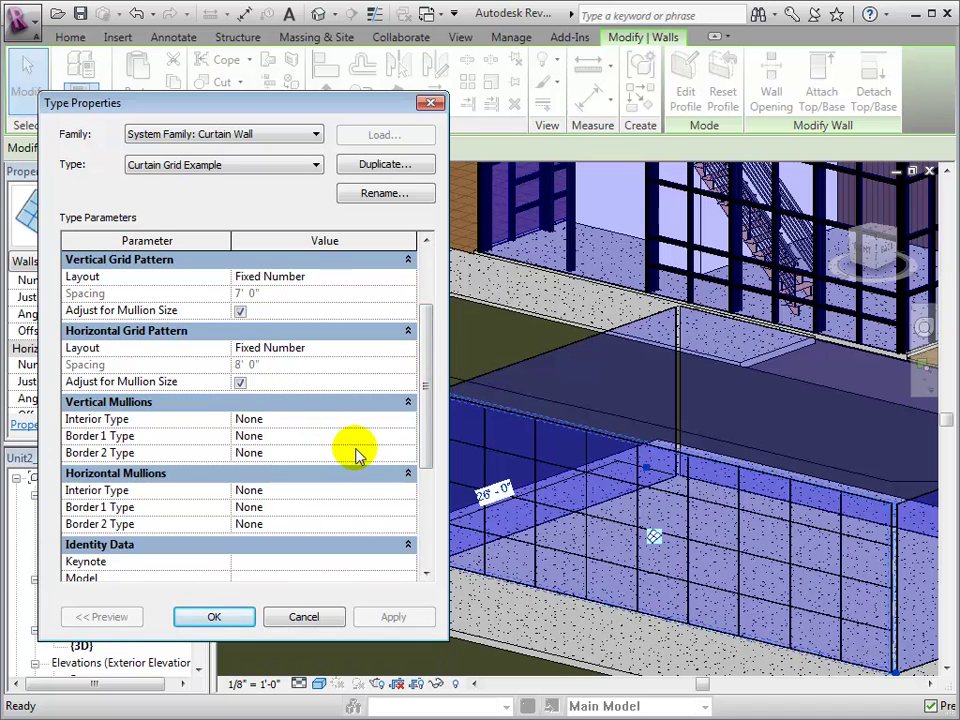
{"action": "left_click", "coordinate": [407, 419]}
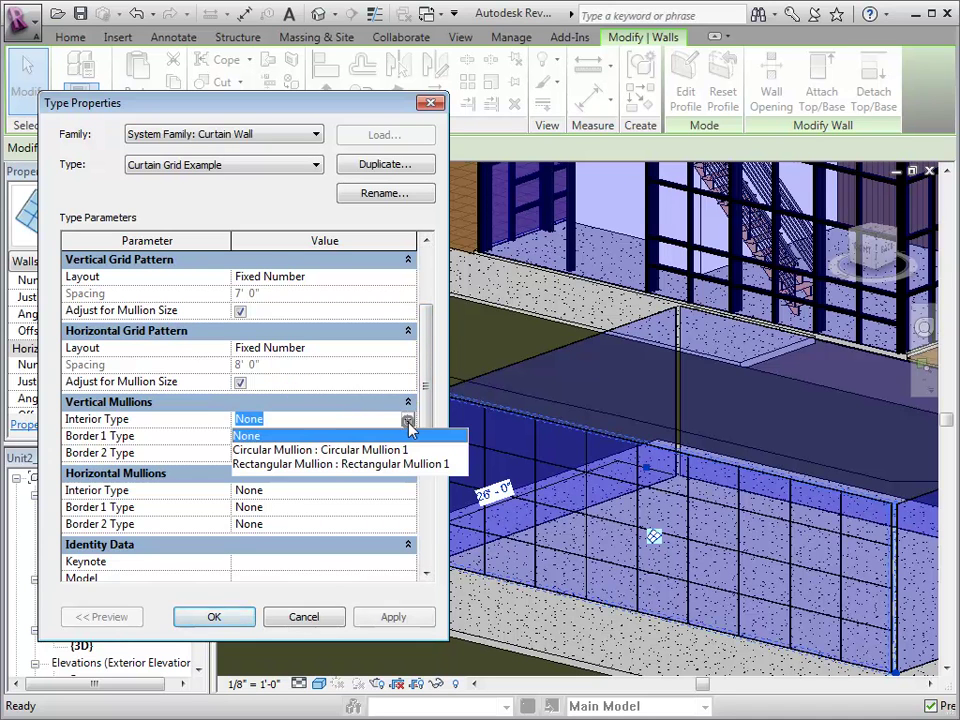
{"action": "left_click", "coordinate": [370, 465]}
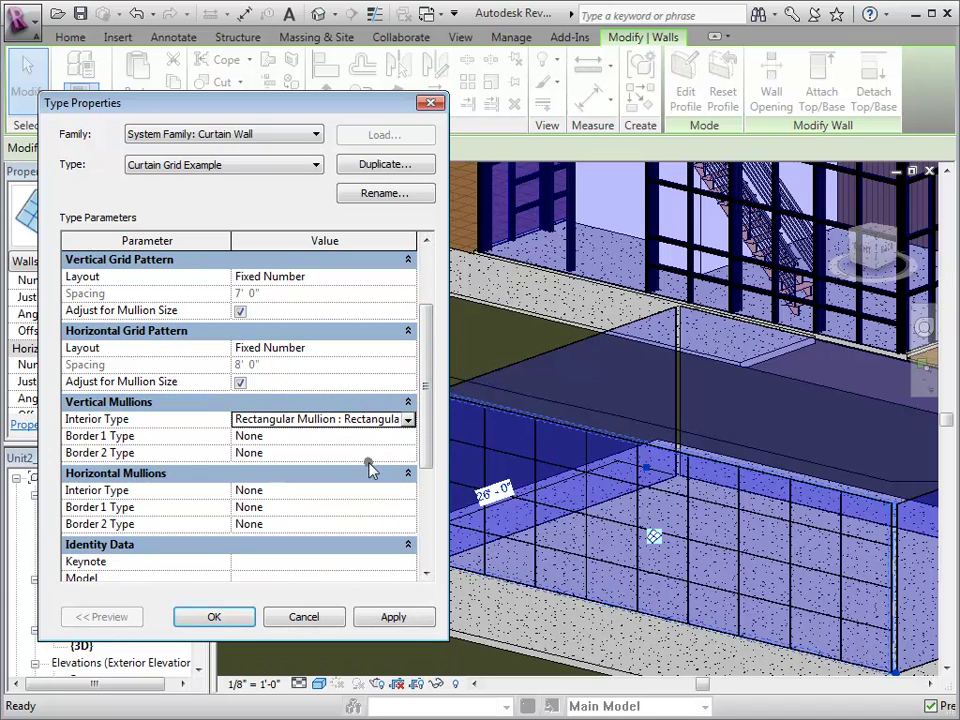
{"action": "left_click", "coordinate": [407, 490]}
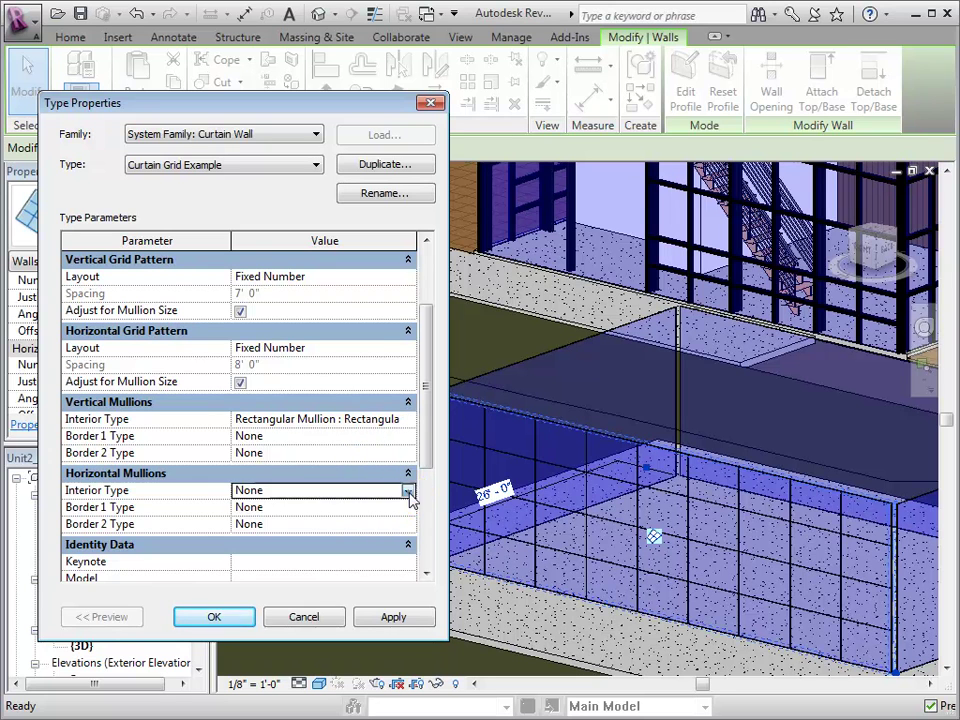
{"action": "left_click", "coordinate": [407, 490]}
{"action": "left_click", "coordinate": [370, 536]}
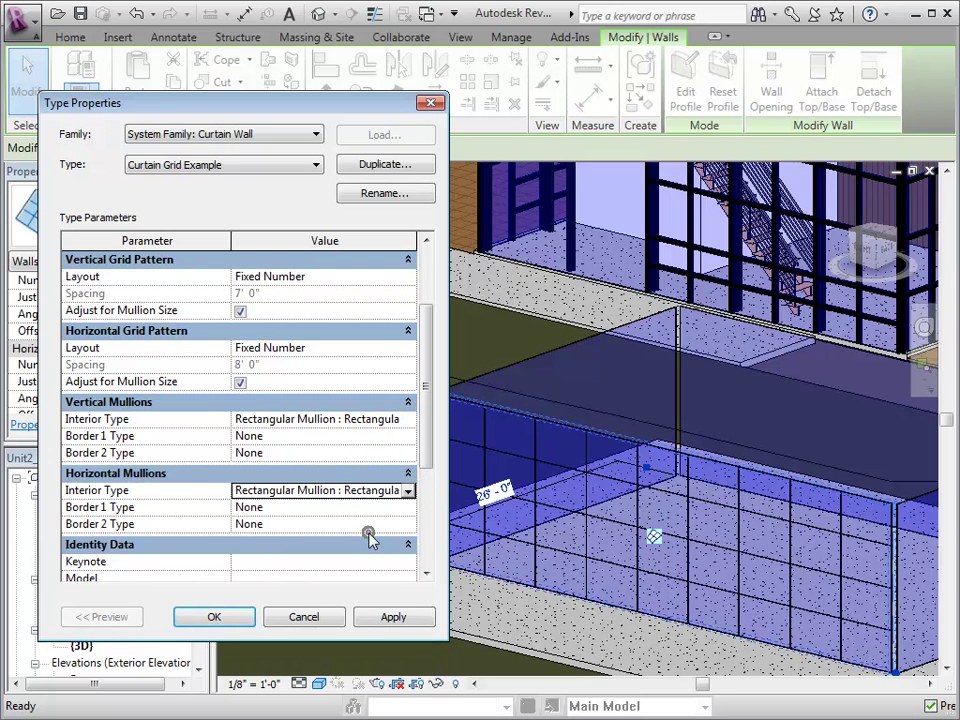
Set vertical and horizontal Border 1 and Border 2 mullions to Rectangular Mullion and confirm.
{"action": "left_click", "coordinate": [408, 441]}
{"action": "left_click", "coordinate": [408, 441]}
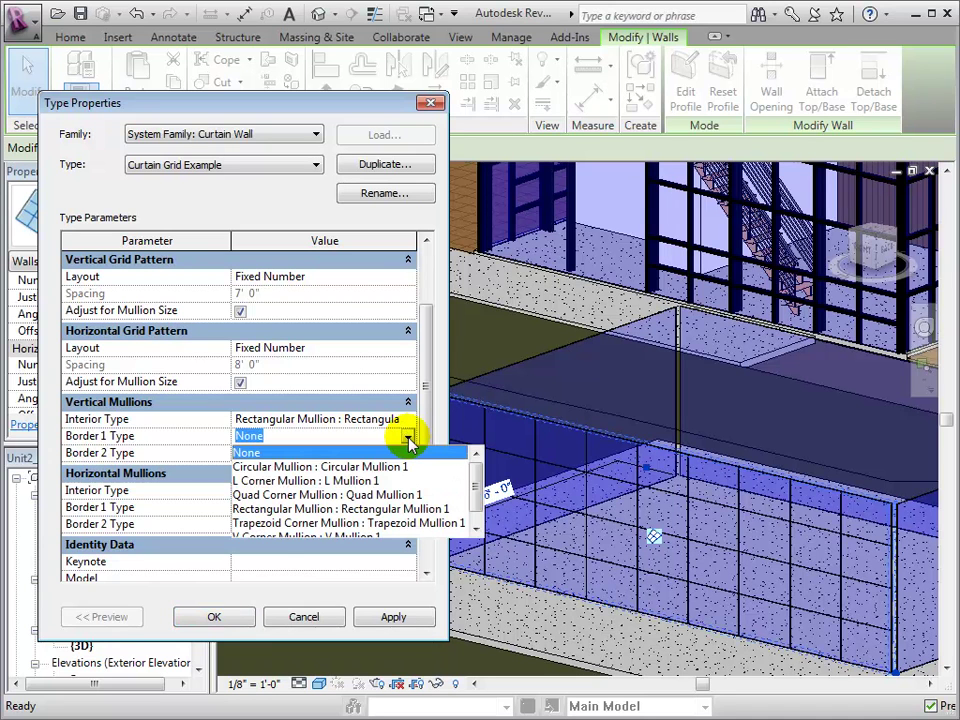
{"action": "left_click", "coordinate": [393, 508]}
{"action": "left_click", "coordinate": [407, 454]}
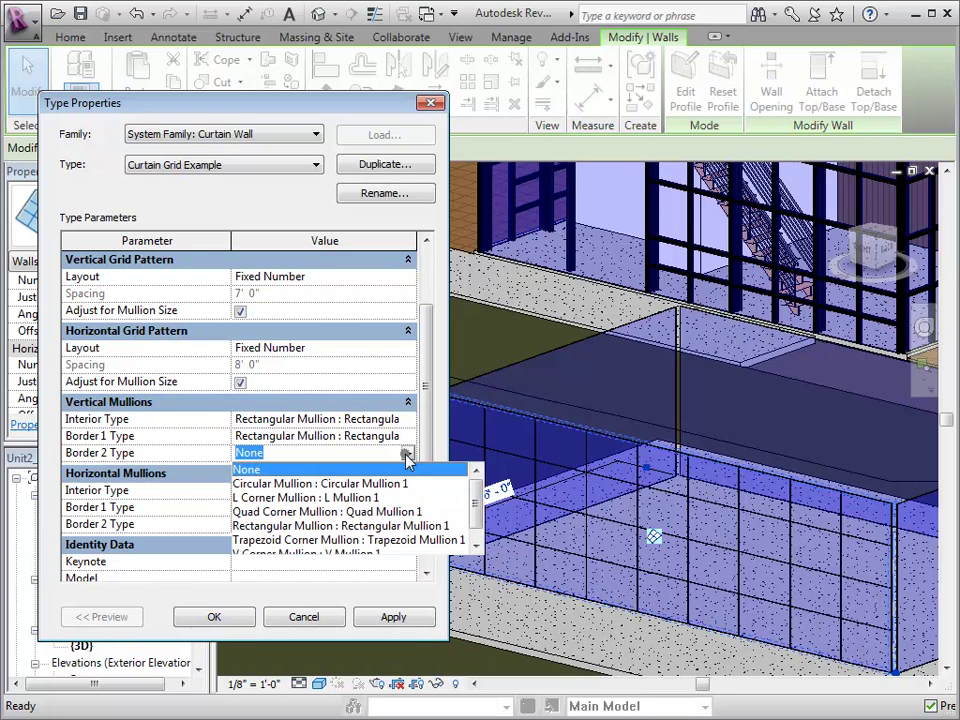
{"action": "left_click", "coordinate": [375, 525]}
{"action": "left_click", "coordinate": [391, 507]}
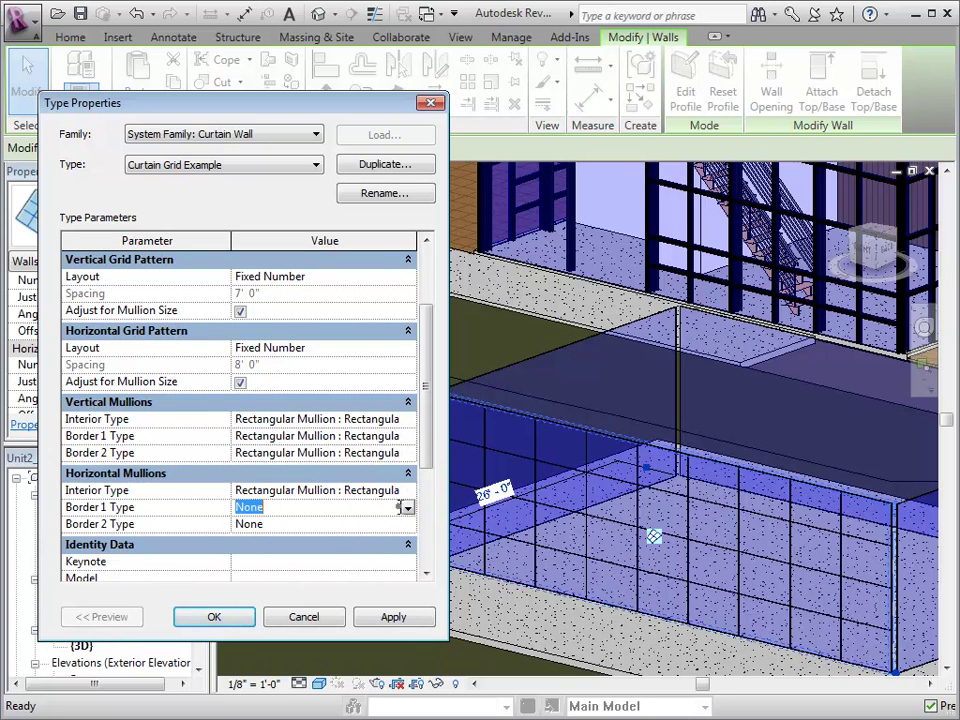
{"action": "left_click", "coordinate": [407, 508]}
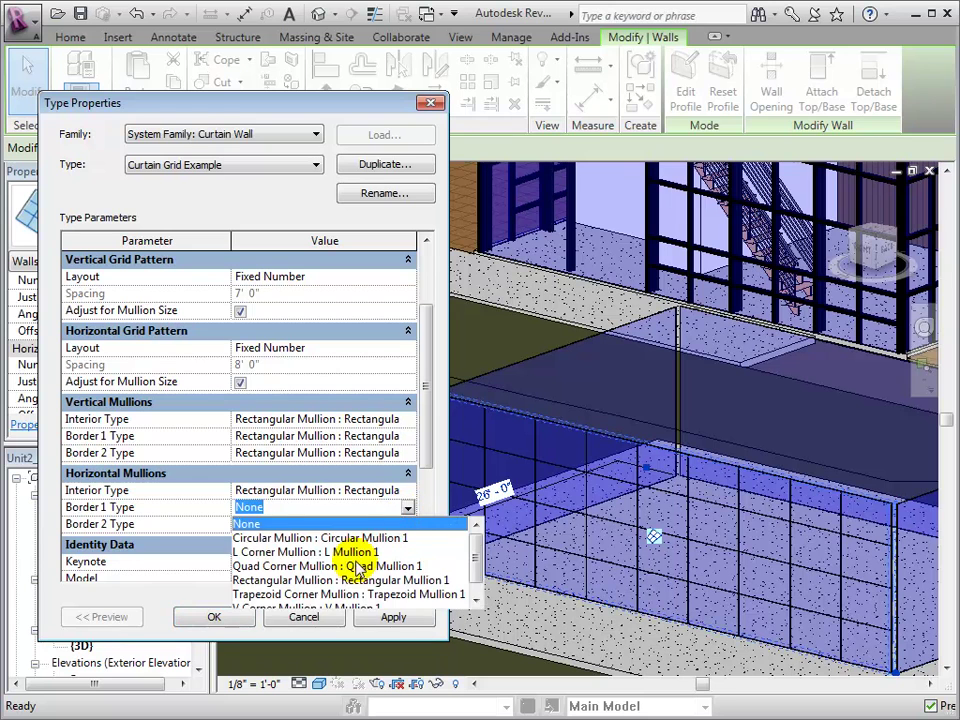
{"action": "left_click", "coordinate": [352, 578]}
{"action": "left_click", "coordinate": [398, 524]}
{"action": "left_click", "coordinate": [407, 524]}
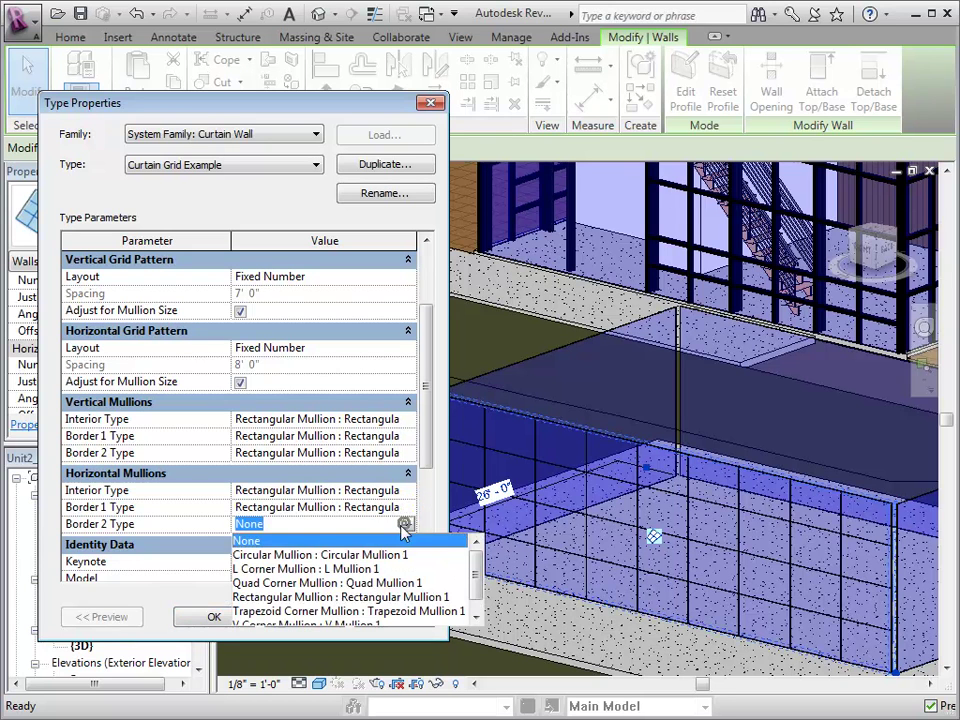
{"action": "left_click", "coordinate": [306, 596]}
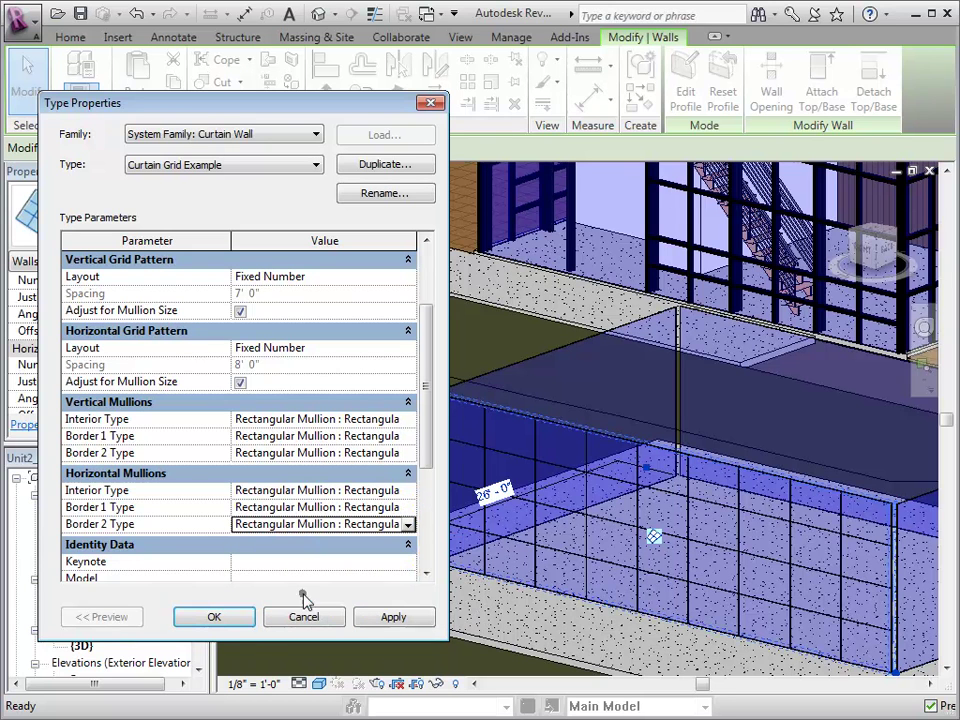
{"action": "left_click", "coordinate": [245, 619]}
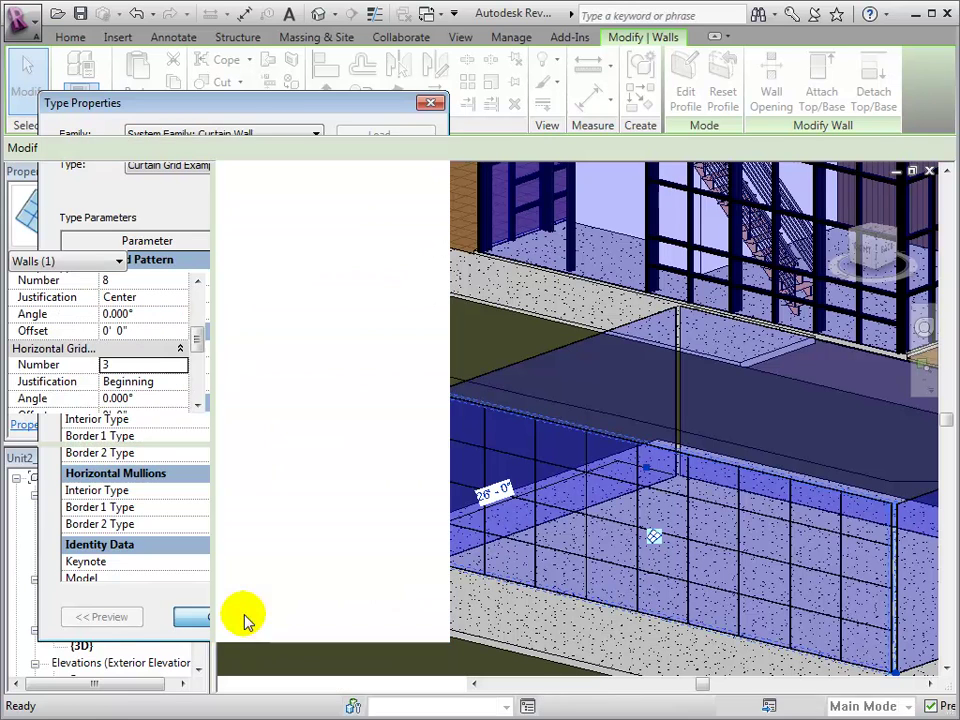